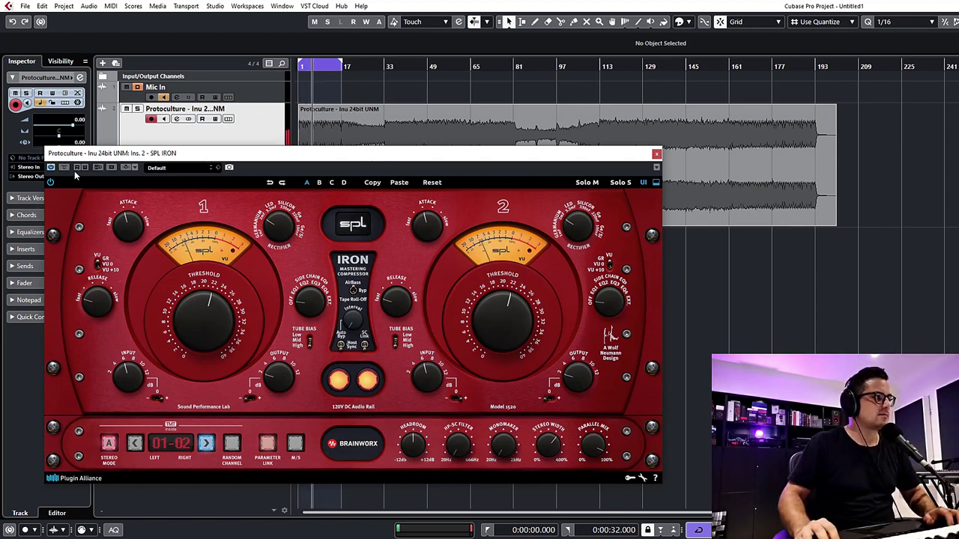
# Step: Select the Protoculture audio event and set the cycle locators to bars 33–49
pyautogui.click(63, 167)
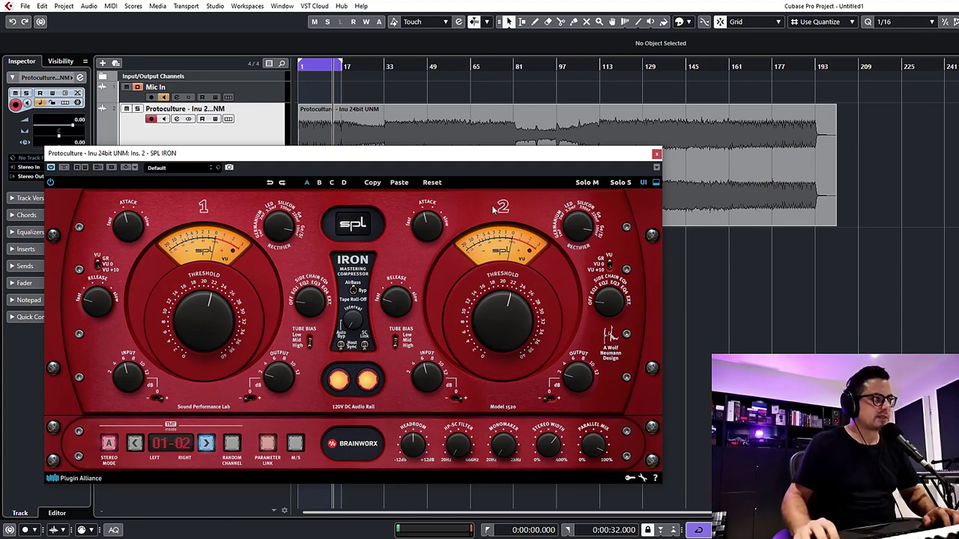
pyautogui.click(375, 123)
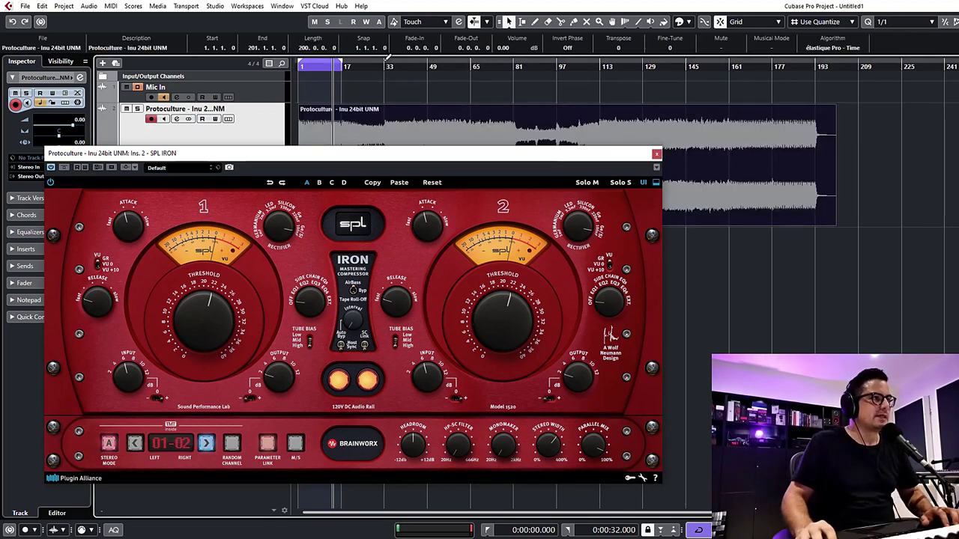
pyautogui.moveTo(384, 66); pyautogui.dragTo(427, 67)
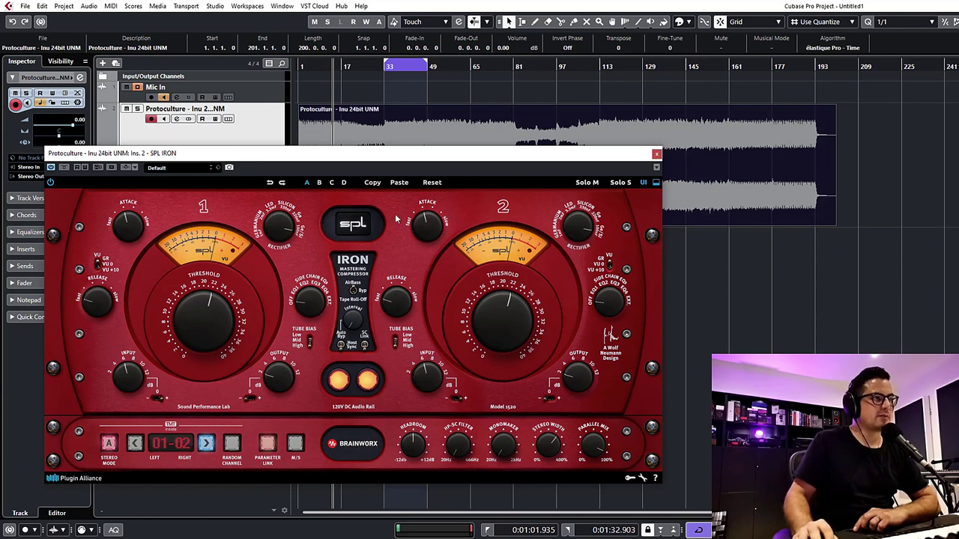
pyautogui.click(587, 182)
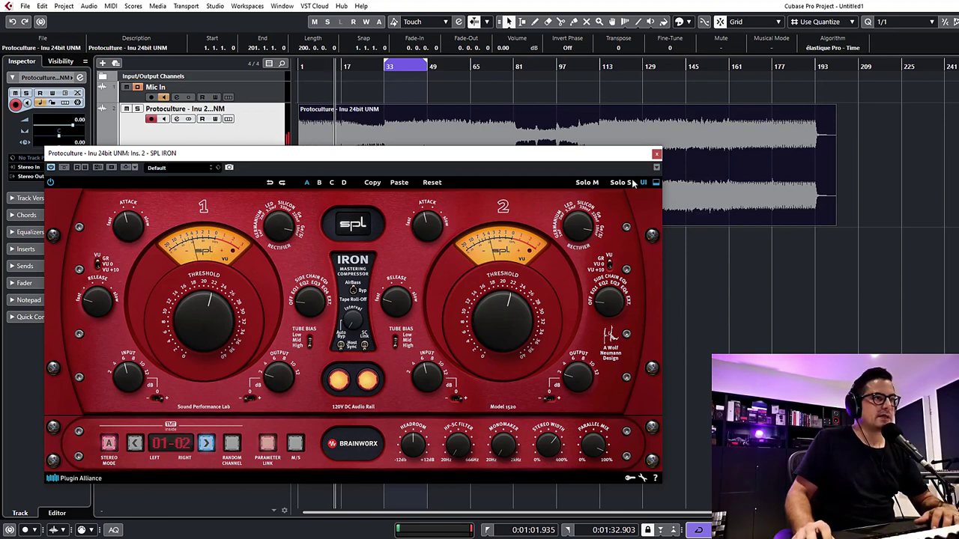
pyautogui.click(621, 182)
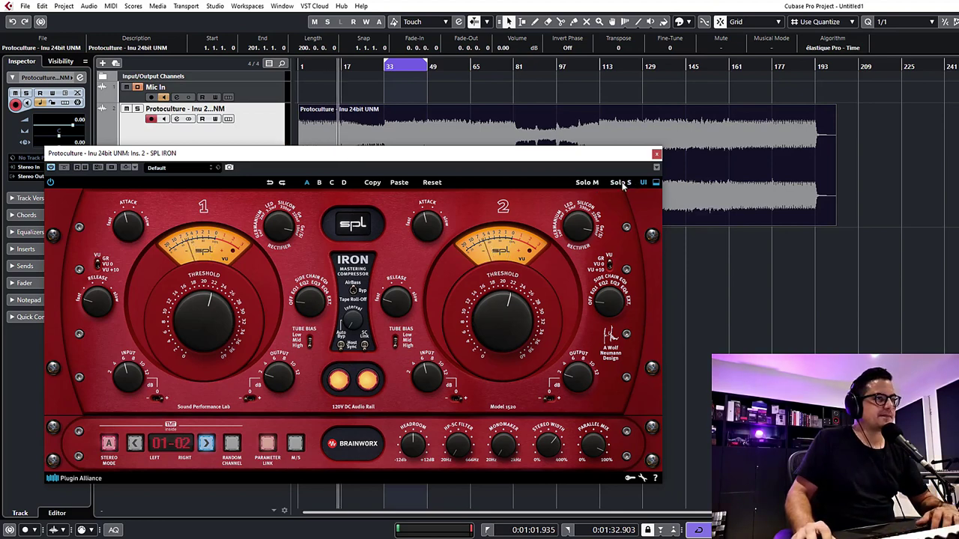
pyautogui.click(620, 183)
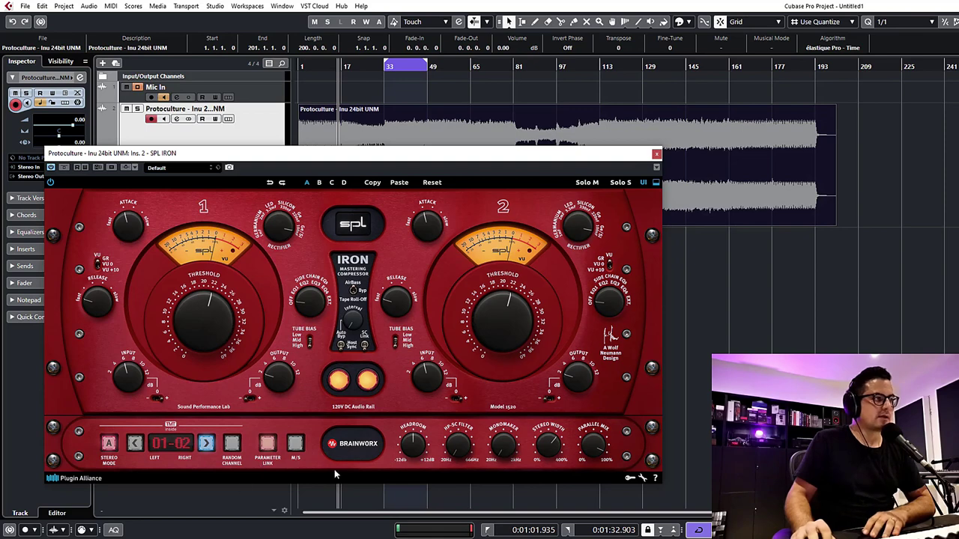
pyautogui.click(656, 183)
pyautogui.click(656, 182)
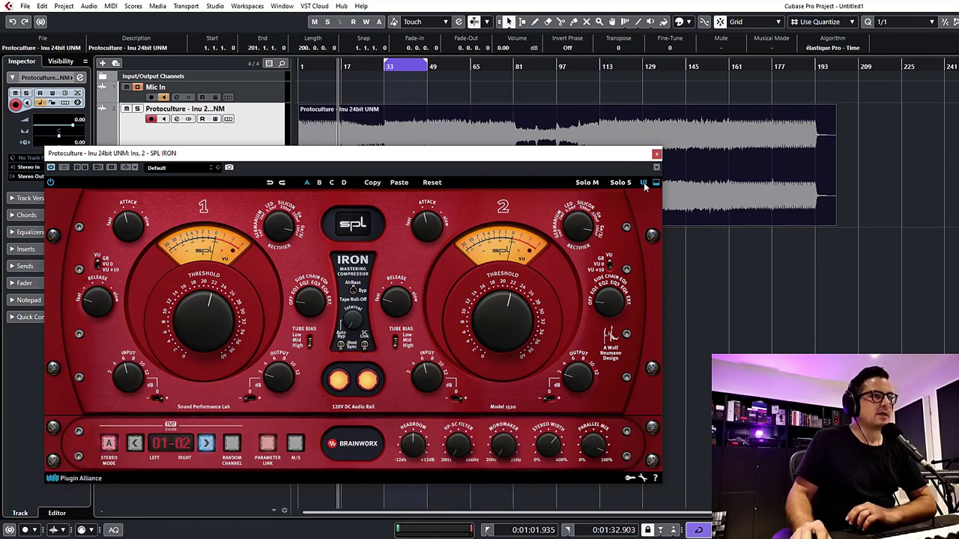
pyautogui.click(644, 182)
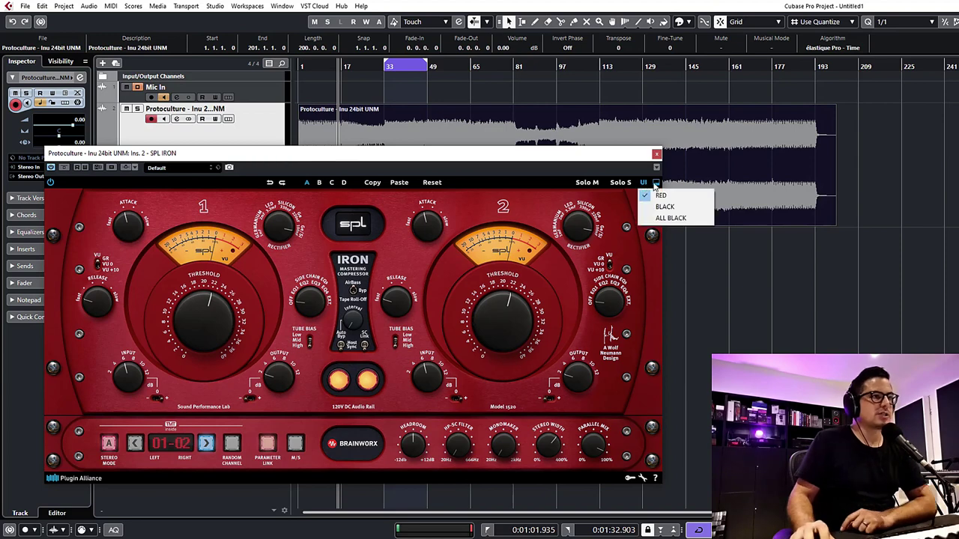
pyautogui.click(664, 206)
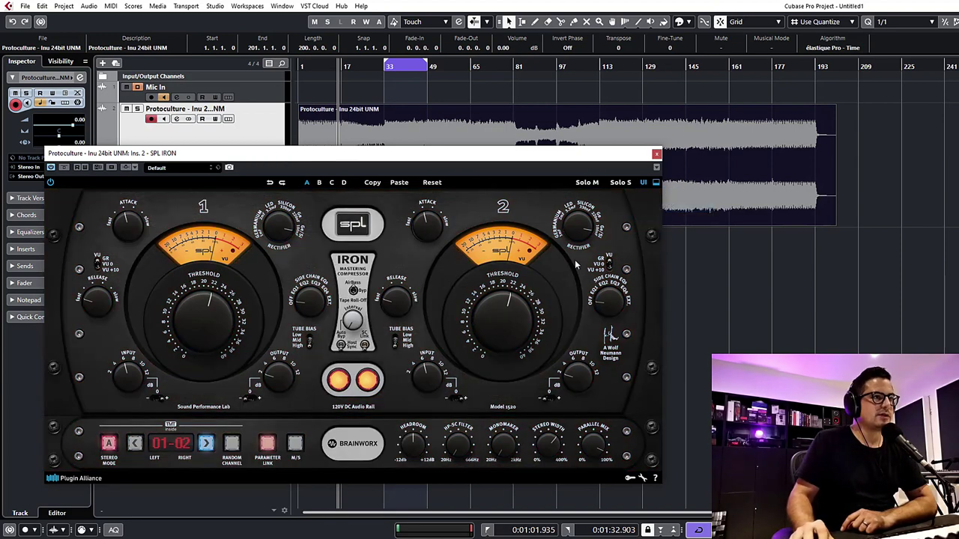
pyautogui.click(643, 183)
pyautogui.click(650, 221)
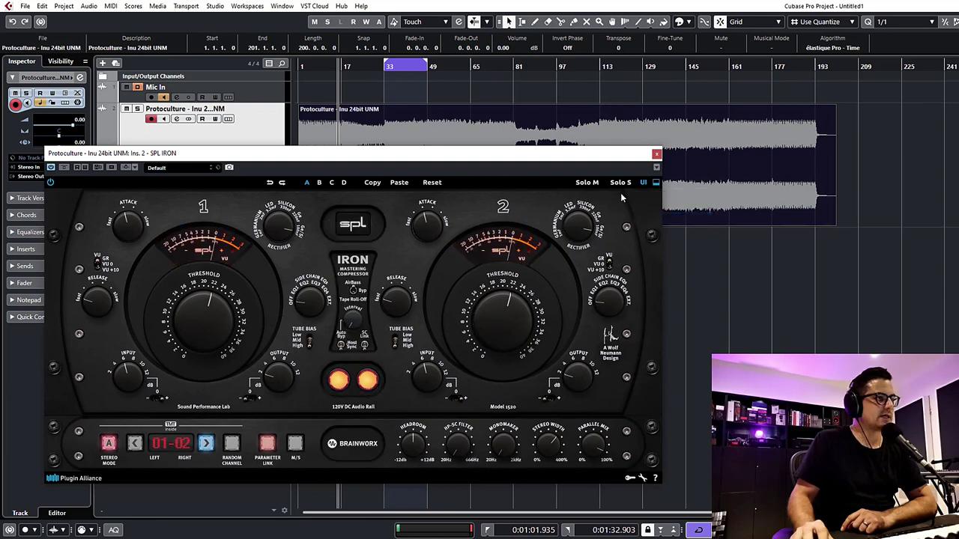
pyautogui.click(642, 183)
pyautogui.click(646, 198)
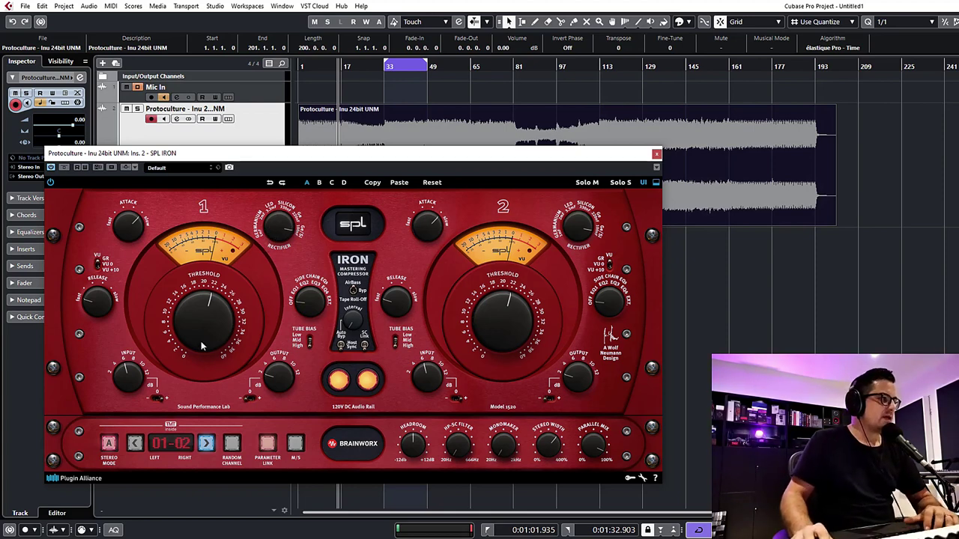
# Step: Lower the IRON threshold, restart playback from bar 33, and pull the linked input gain down
pyautogui.moveTo(205, 337); pyautogui.dragTo(189, 310)
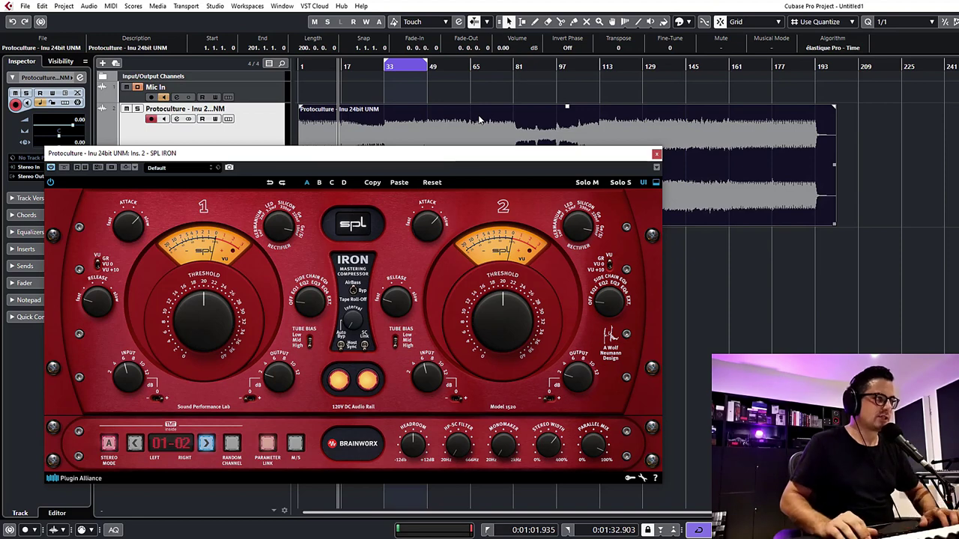
pyautogui.press('space')
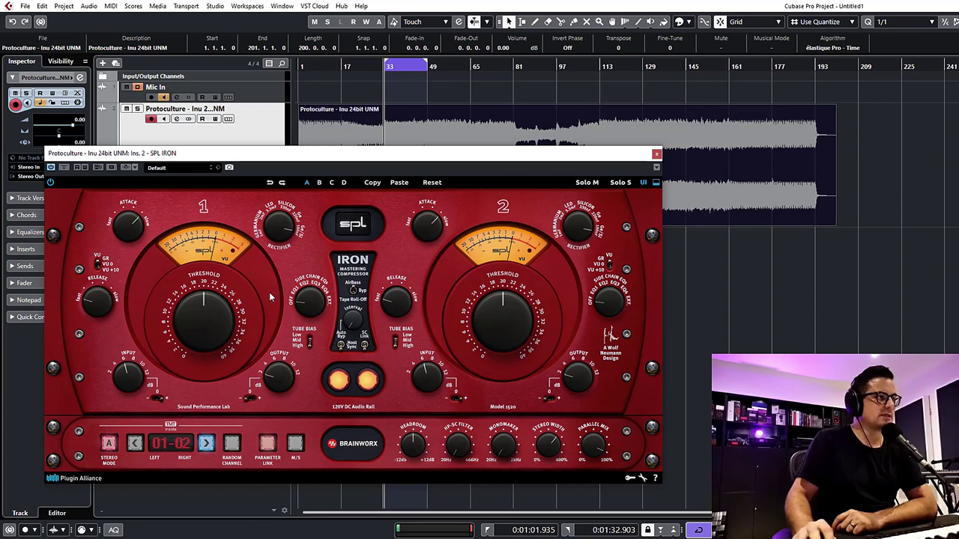
pyautogui.moveTo(126, 379); pyautogui.dragTo(125, 413)
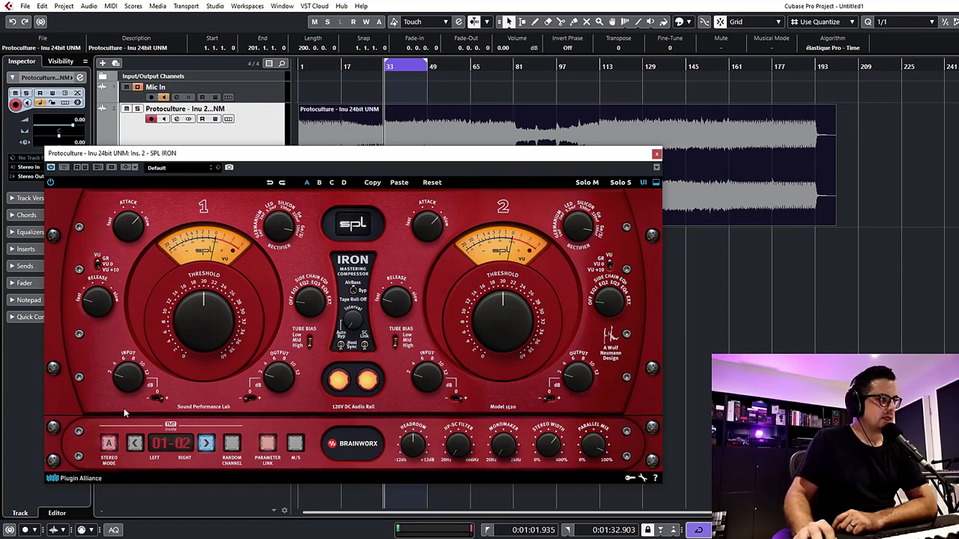
# Step: Flip the input range switch, fine-tune the linked input gain, and trim the output slightly
pyautogui.click(162, 396)
pyautogui.moveTo(139, 392)
pyautogui.mouseDown()
pyautogui.moveTo(131, 425)
pyautogui.moveTo(141, 379)
pyautogui.mouseUp()
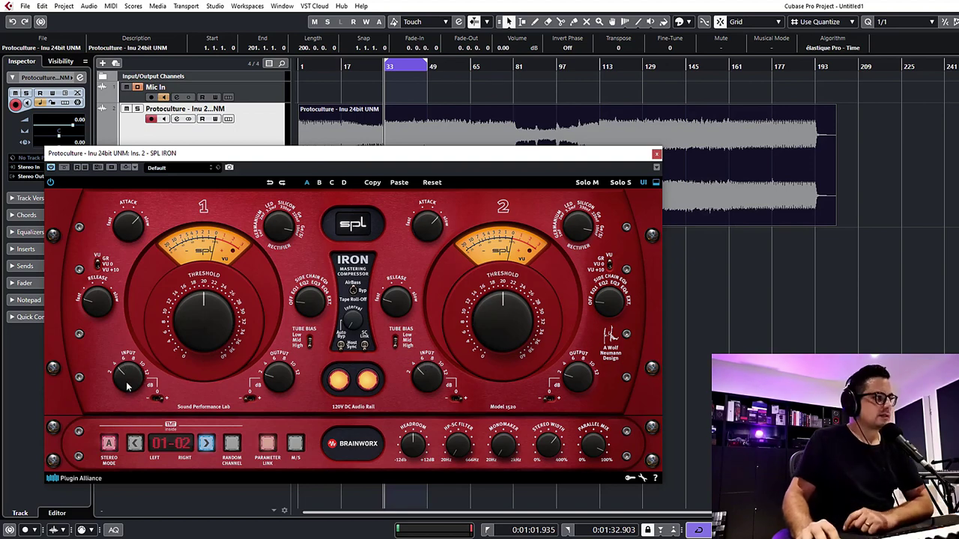
pyautogui.moveTo(125, 386); pyautogui.dragTo(128, 359)
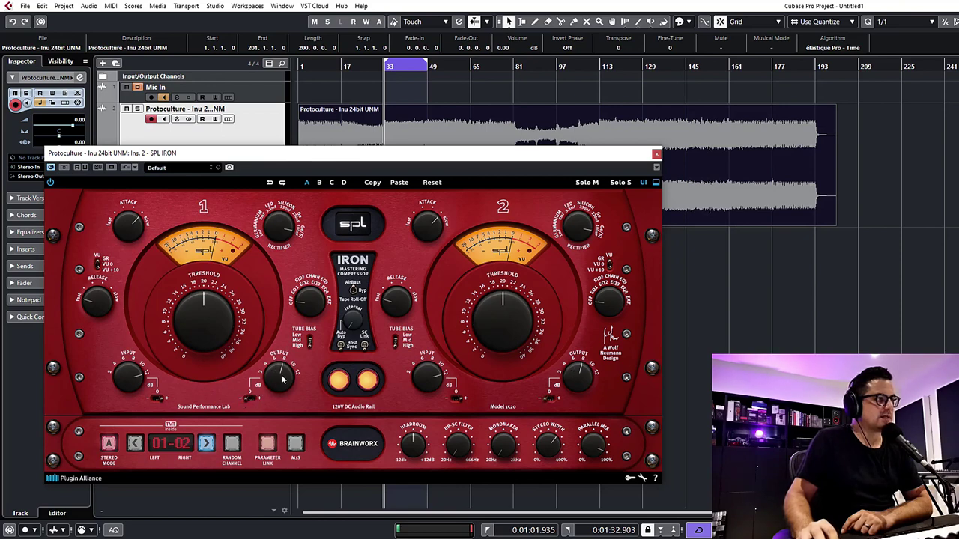
pyautogui.moveTo(285, 380); pyautogui.dragTo(283, 385)
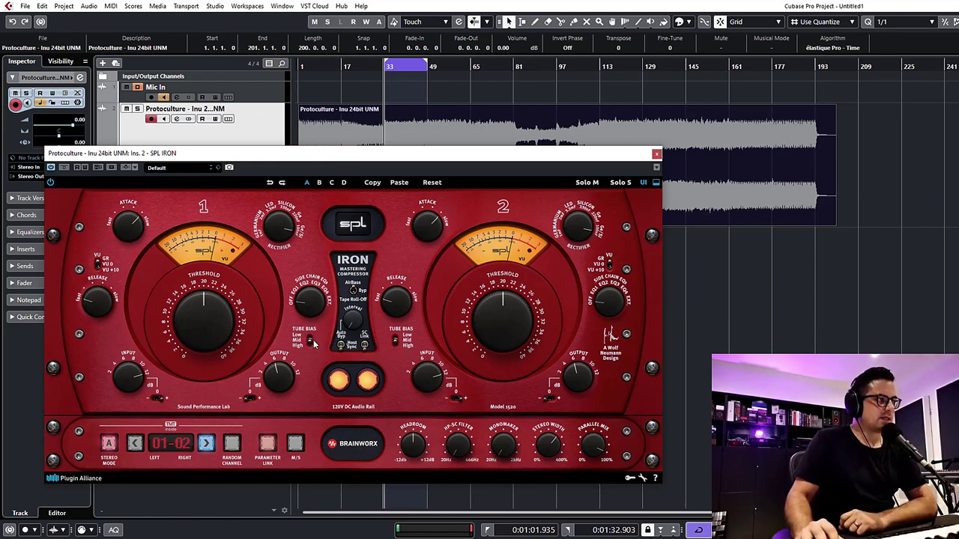
# Step: Switch channel 1's Tube Bias to another setting, with channel 2 following
pyautogui.click(310, 341)
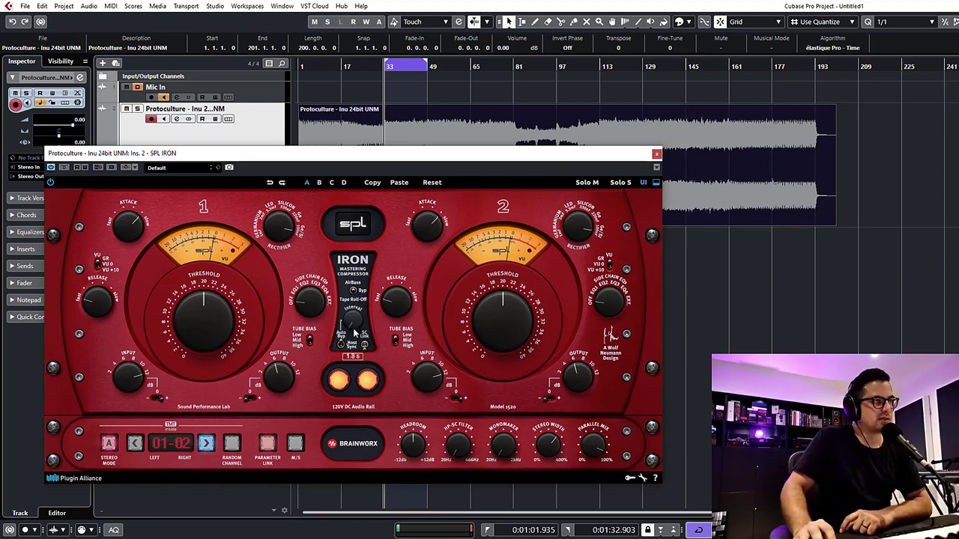
# Step: Shorten the Interval to about 1.9 s, then nudge it with the wheel between 1.9 and 2.4 s
pyautogui.moveTo(356, 324)
pyautogui.moveTo(357, 327); pyautogui.dragTo(360, 264)
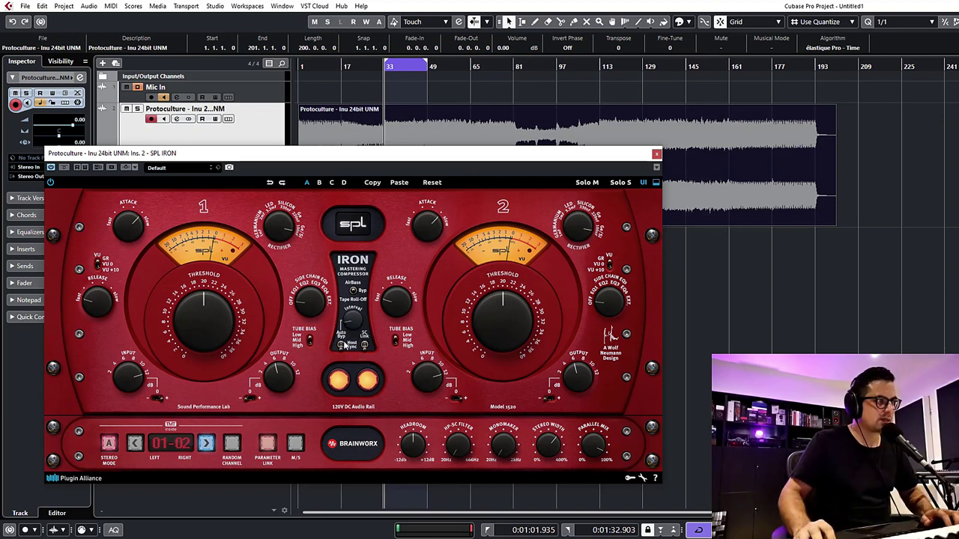
pyautogui.moveTo(362, 333)
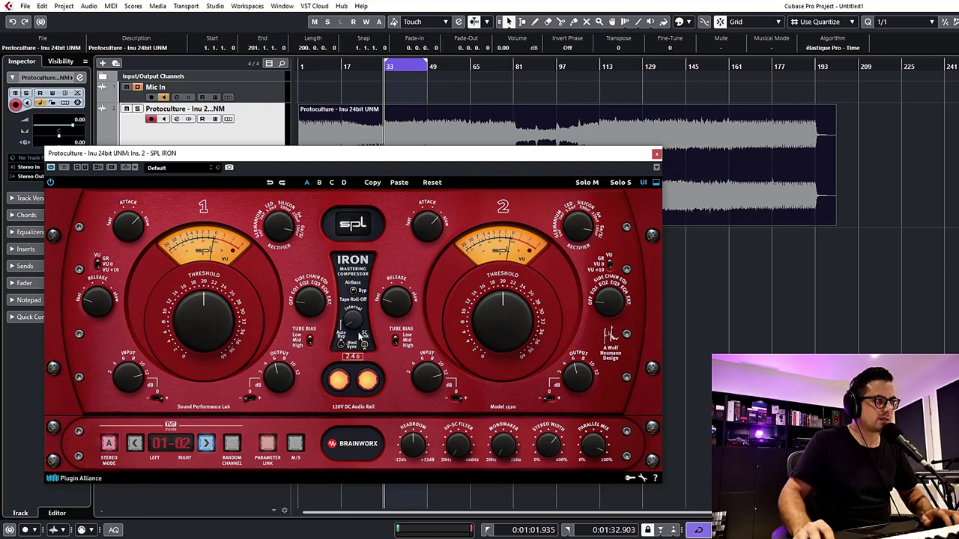
pyautogui.scroll(-1, 362, 341)
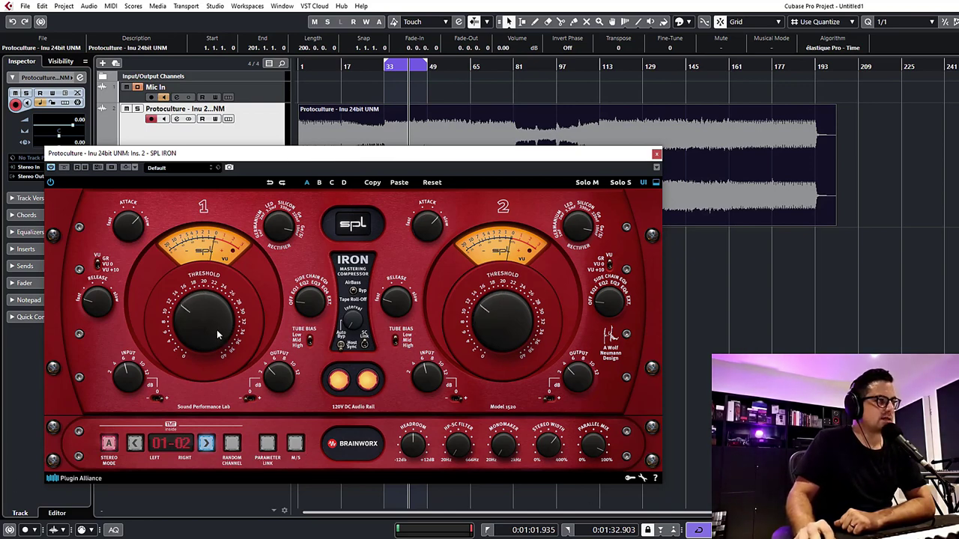
pyautogui.moveTo(217, 325)
pyautogui.mouseDown()
pyautogui.moveTo(228, 341)
pyautogui.moveTo(224, 330)
pyautogui.mouseUp()
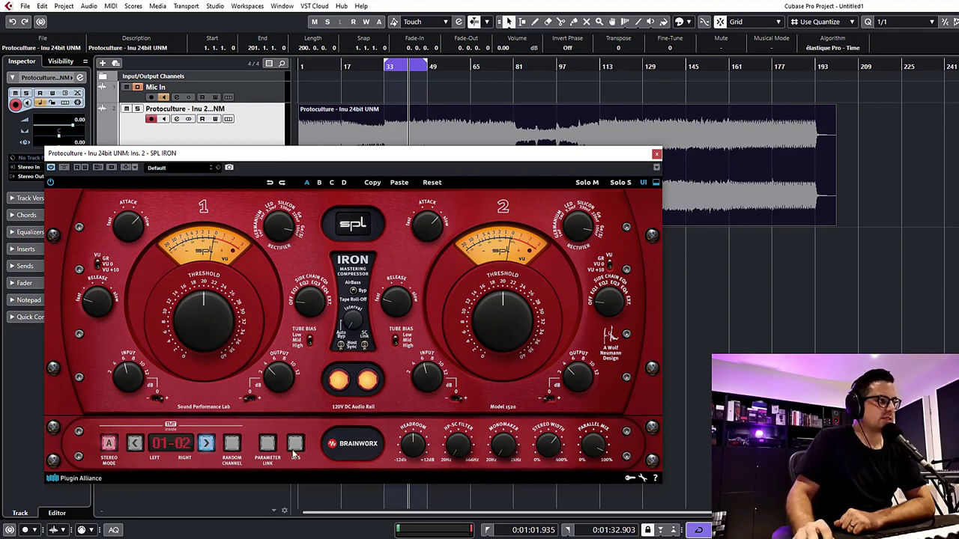
pyautogui.moveTo(209, 347); pyautogui.dragTo(210, 346)
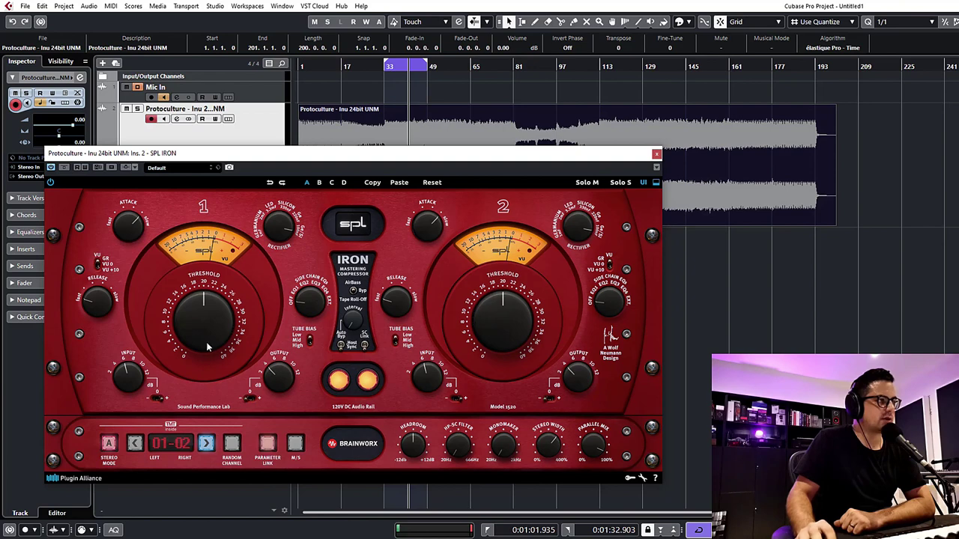
pyautogui.moveTo(209, 347)
pyautogui.mouseDown()
pyautogui.moveTo(209, 367)
pyautogui.moveTo(207, 341)
pyautogui.moveTo(212, 348)
pyautogui.mouseUp()
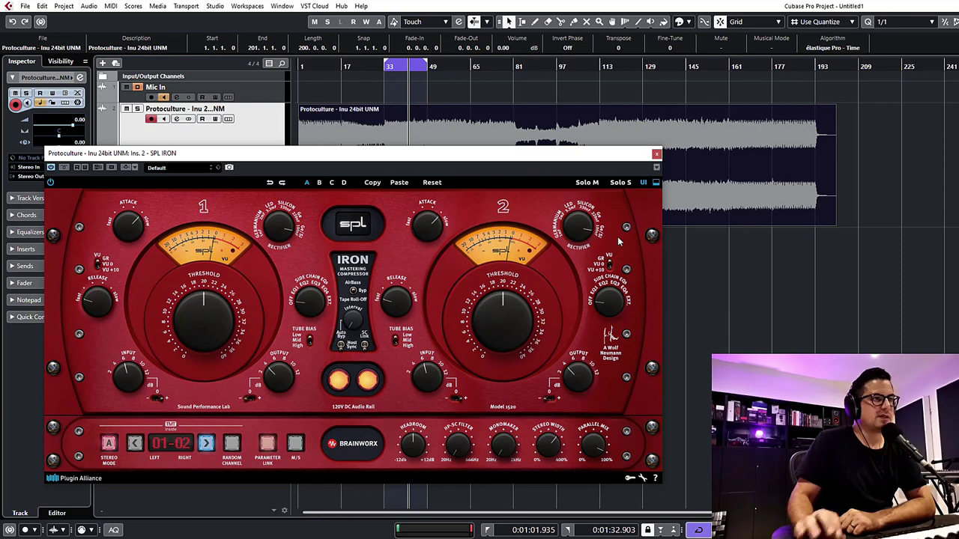
# Step: Flip channel 1's meter between gain reduction and VU, with linked channel 2 following
pyautogui.click(609, 264)
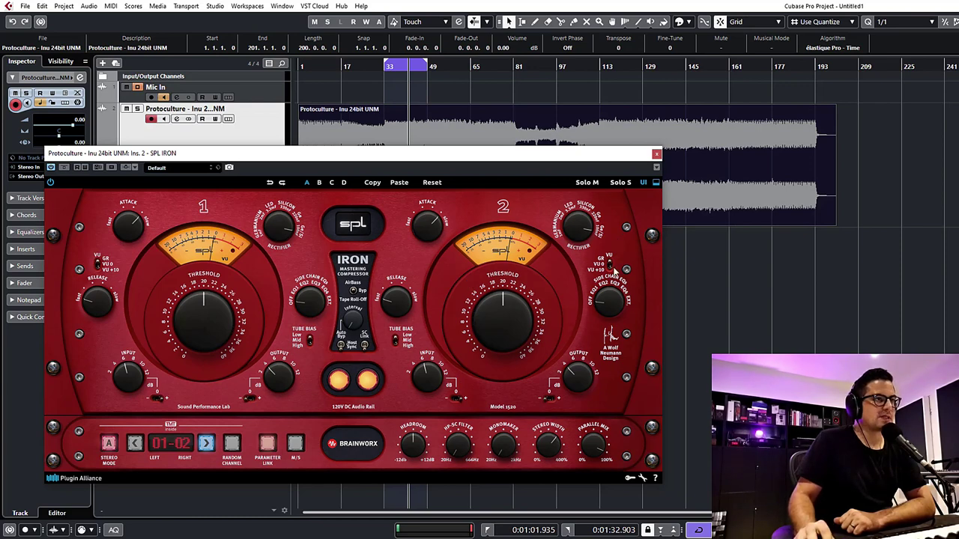
pyautogui.click(98, 266)
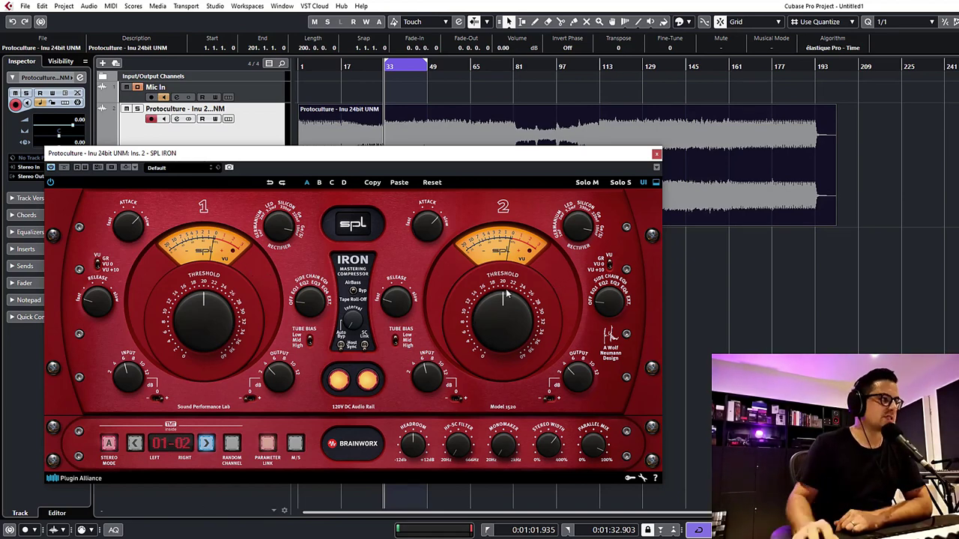
# Step: Step the TMT channel pair up to 09-10, then pick a random pair
pyautogui.click(205, 444)
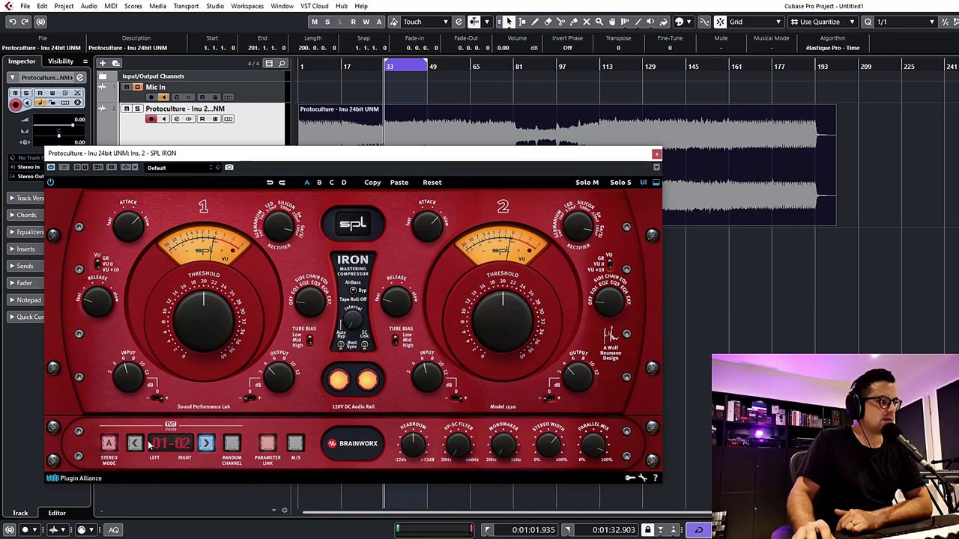
pyautogui.click(213, 448)
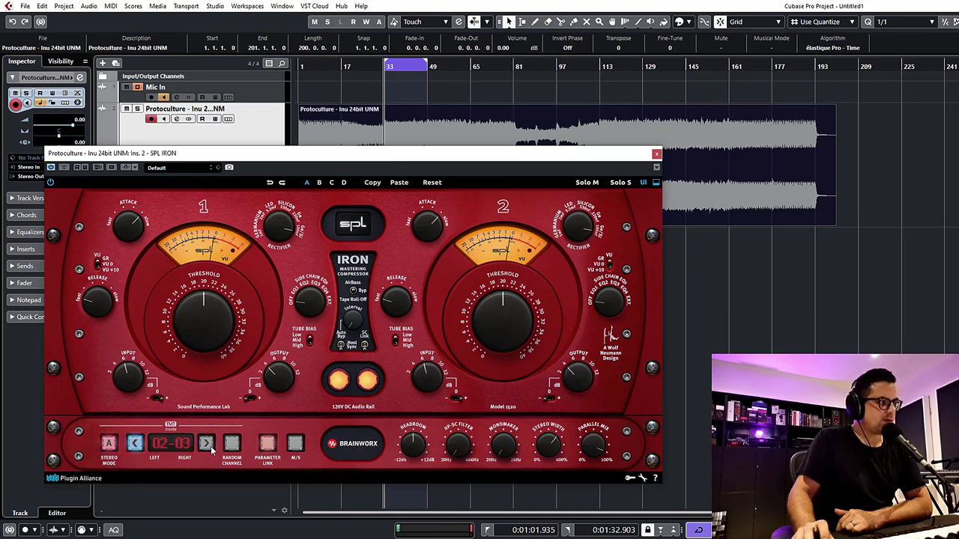
pyautogui.click(212, 448)
pyautogui.click(211, 450)
pyautogui.click(211, 449)
pyautogui.click(211, 449)
pyautogui.click(211, 450)
pyautogui.click(211, 449)
pyautogui.click(212, 449)
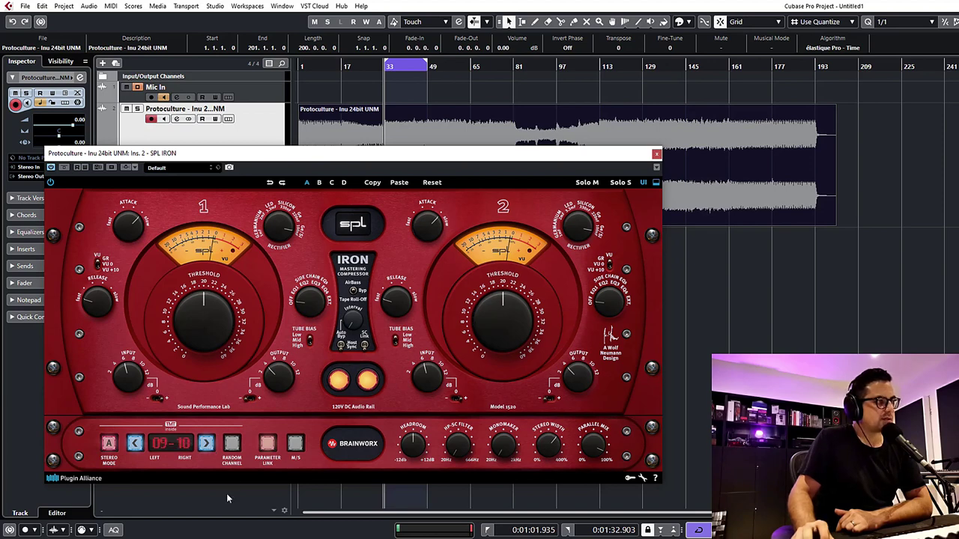
pyautogui.click(233, 446)
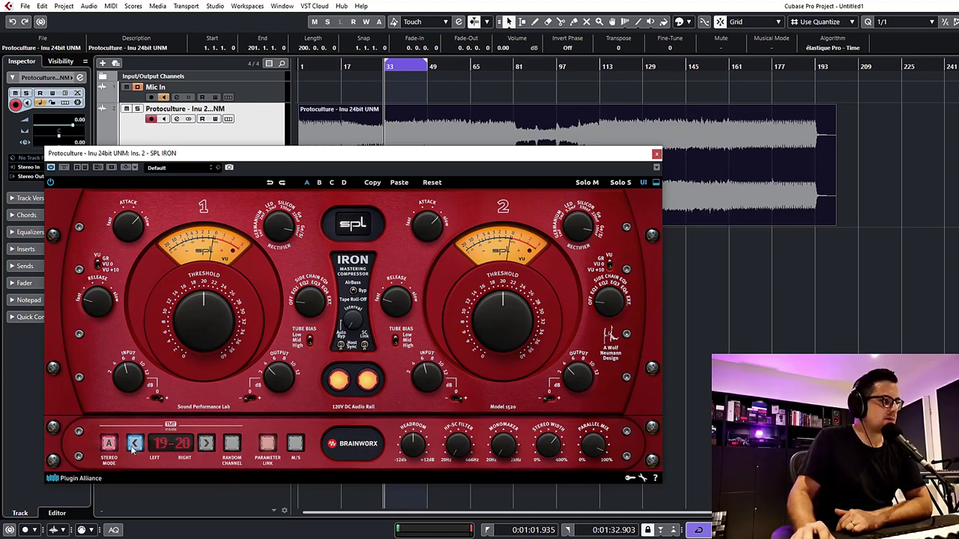
# Step: Step the TMT channel pair back down to lower channel numbers
pyautogui.click(133, 446)
pyautogui.doubleClick(134, 445)
pyautogui.click(134, 446)
pyautogui.doubleClick(133, 445)
pyautogui.doubleClick(134, 446)
pyautogui.doubleClick(133, 446)
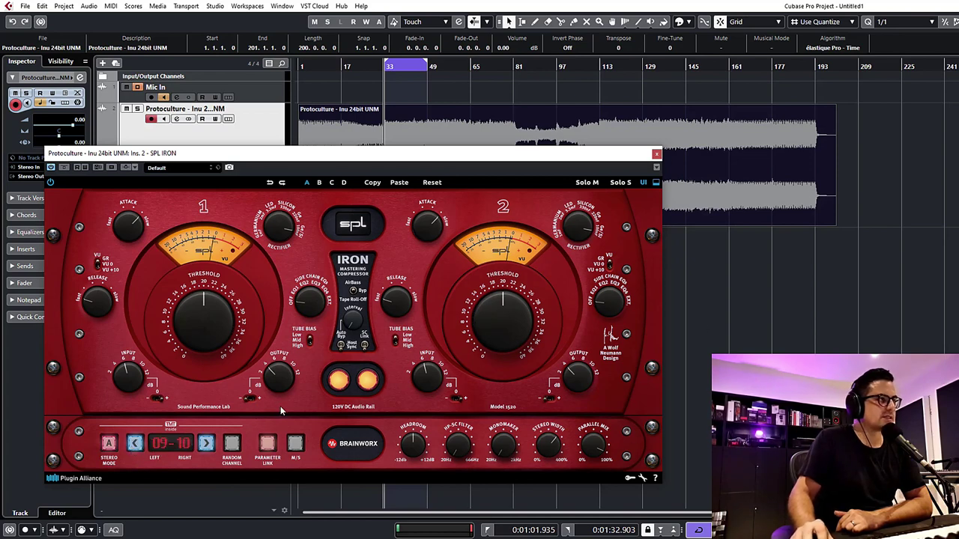
pyautogui.doubleClick(133, 444)
pyautogui.doubleClick(133, 444)
# Step: Step the TMT display down to single channel 01-01, then up through 06-06 to 10-10
pyautogui.click(134, 444)
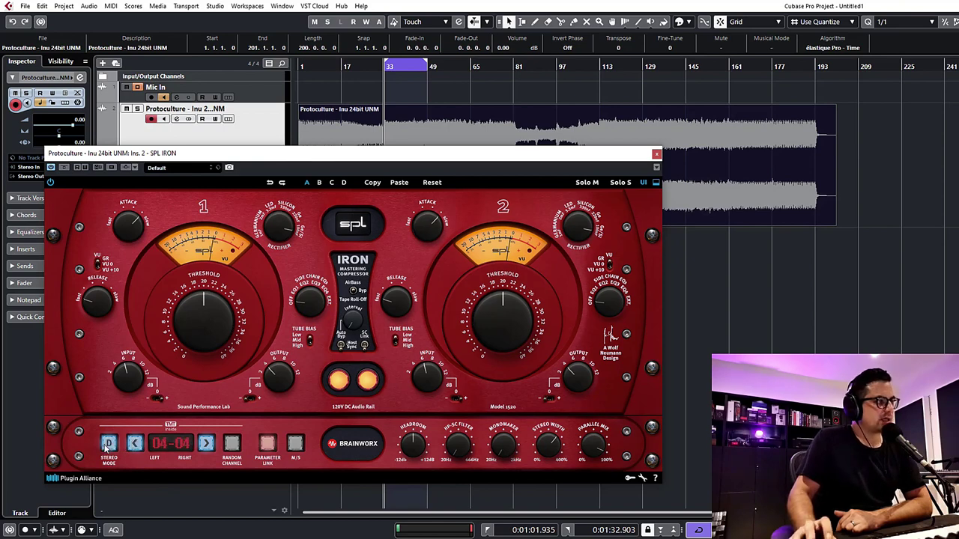
pyautogui.click(135, 444)
pyautogui.click(135, 444)
pyautogui.click(135, 443)
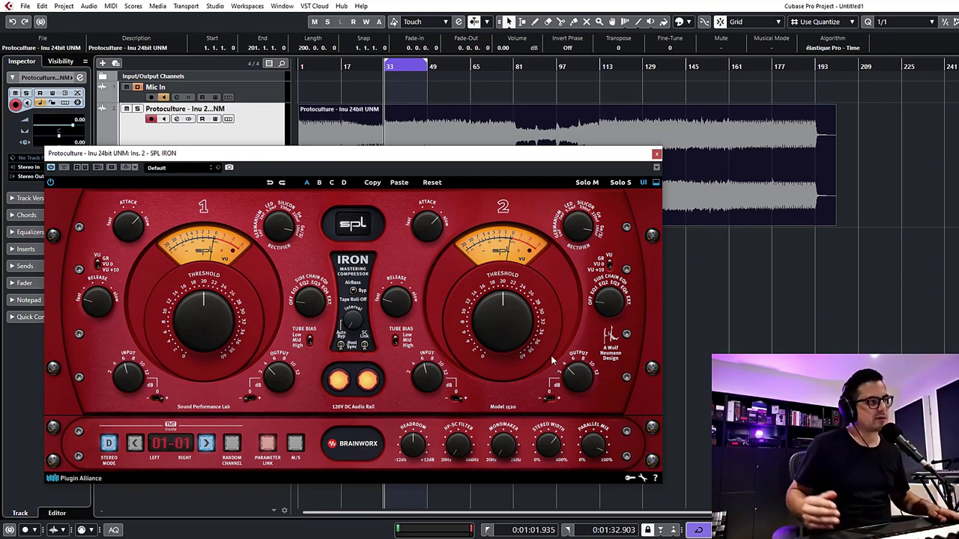
pyautogui.click(206, 444)
pyautogui.click(206, 444)
pyautogui.click(206, 444)
pyautogui.click(206, 444)
pyautogui.click(206, 445)
pyautogui.click(206, 444)
pyautogui.click(206, 444)
pyautogui.click(206, 444)
pyautogui.click(206, 444)
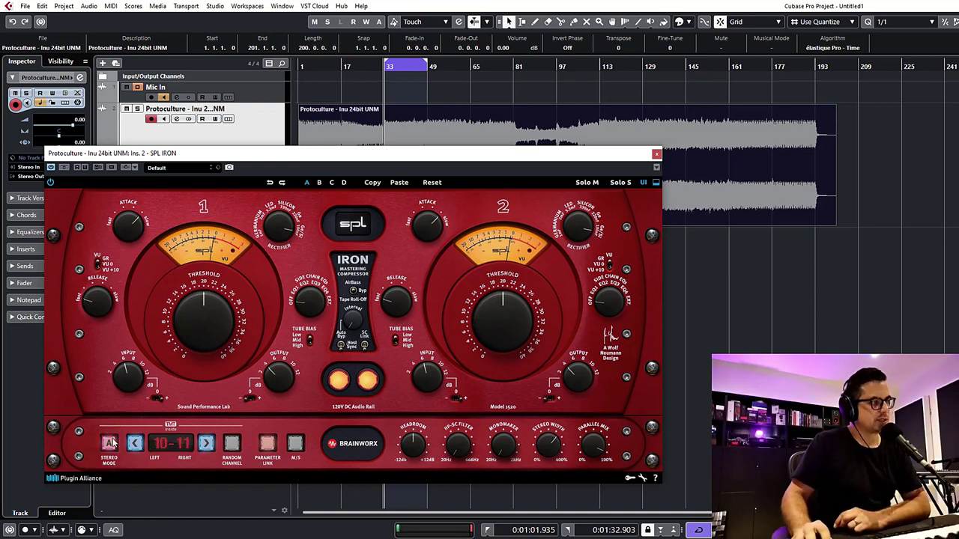
# Step: Return the TMT assignment to the first stereo pair, 01-02
pyautogui.click(134, 444)
pyautogui.click(134, 445)
pyautogui.click(134, 444)
pyautogui.click(134, 444)
pyautogui.click(134, 444)
pyautogui.click(134, 444)
pyautogui.click(135, 444)
pyautogui.click(134, 444)
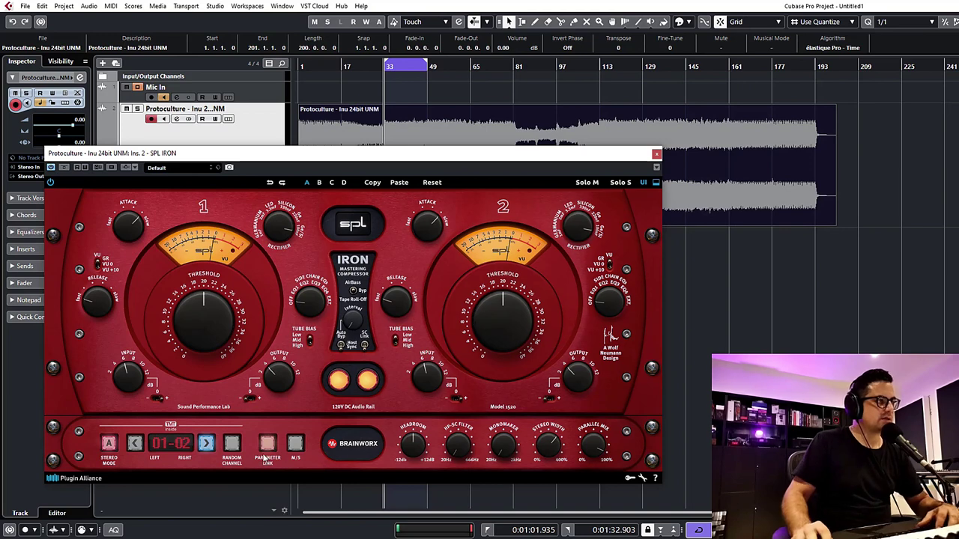
# Step: Switch to M/S, turn the side threshold down to 9 o'clock, leaving mid near centre
pyautogui.click(295, 444)
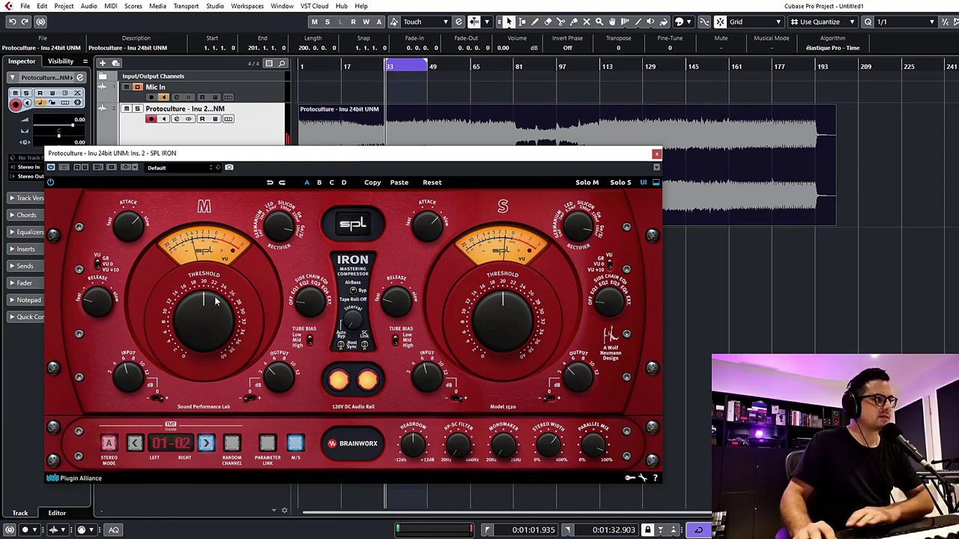
pyautogui.moveTo(213, 310); pyautogui.dragTo(215, 338)
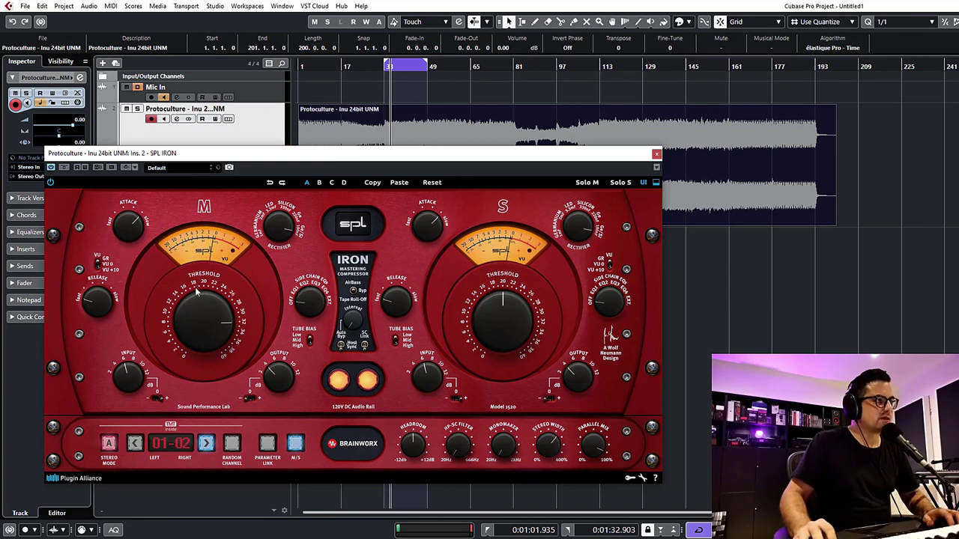
pyautogui.moveTo(184, 302); pyautogui.dragTo(205, 323)
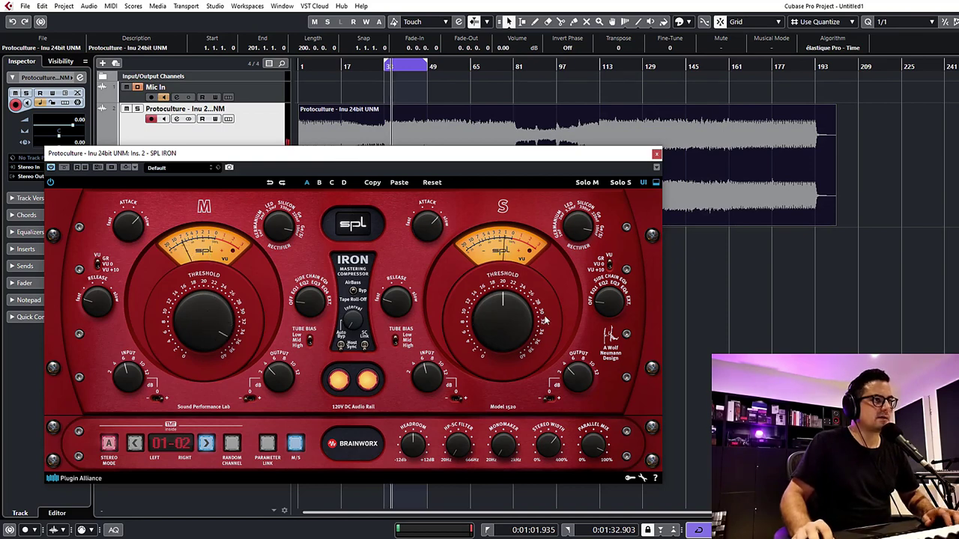
pyautogui.moveTo(527, 324); pyautogui.dragTo(508, 343)
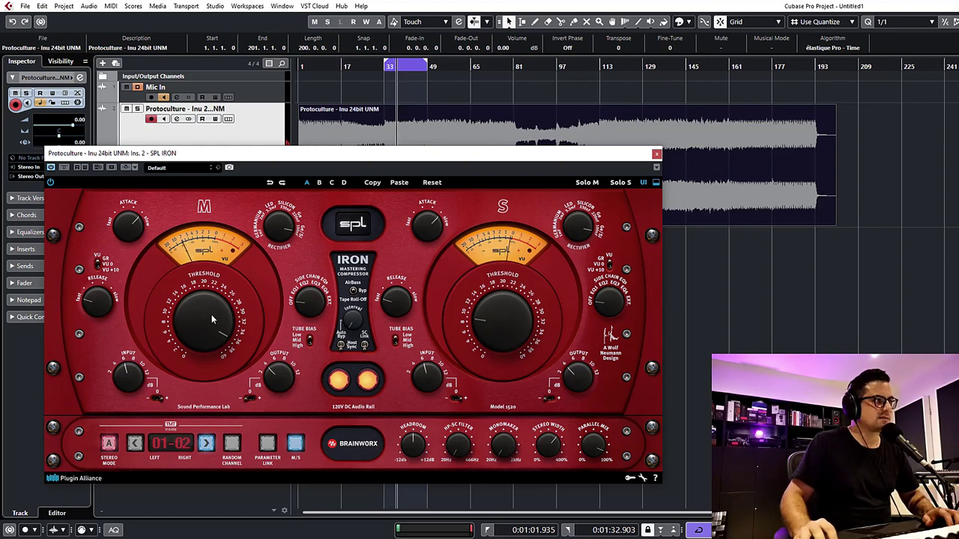
pyautogui.moveTo(211, 317); pyautogui.dragTo(212, 369)
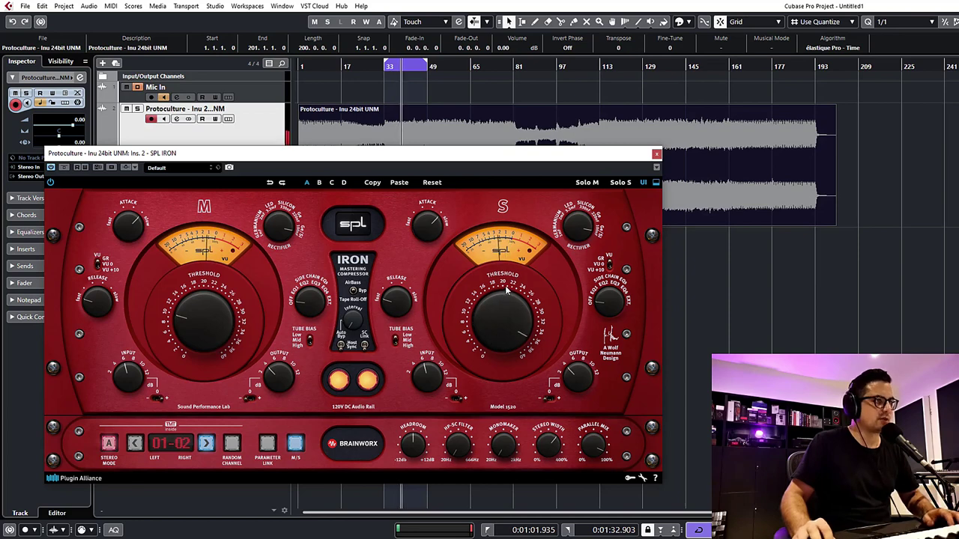
pyautogui.moveTo(232, 345); pyautogui.dragTo(232, 315)
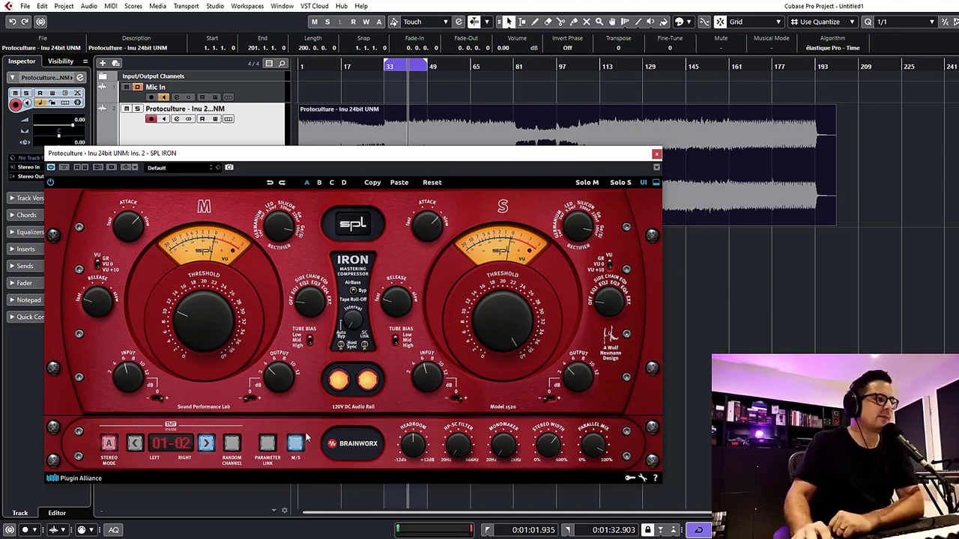
# Step: Turn M/S off and bring channel 1's threshold back to 12 o'clock
pyautogui.click(298, 443)
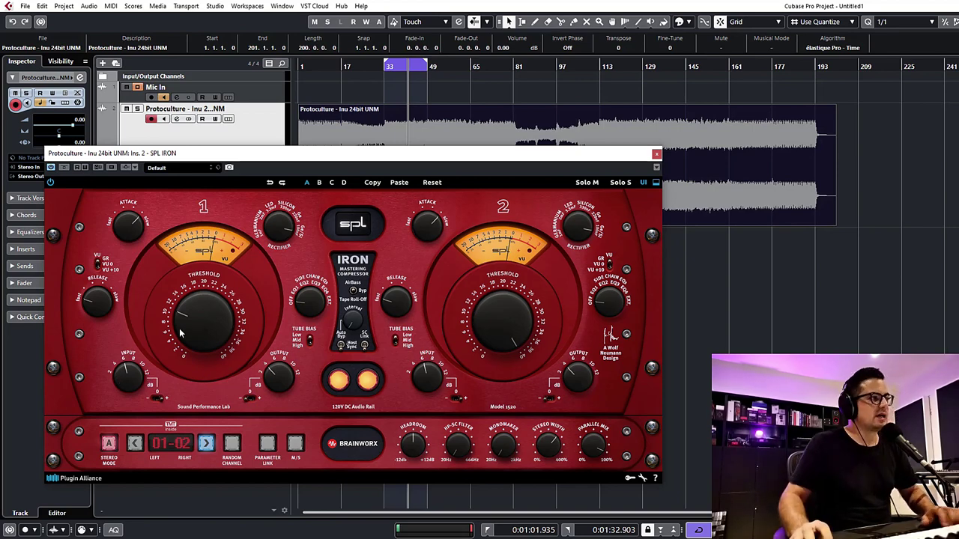
pyautogui.moveTo(199, 324); pyautogui.dragTo(199, 285)
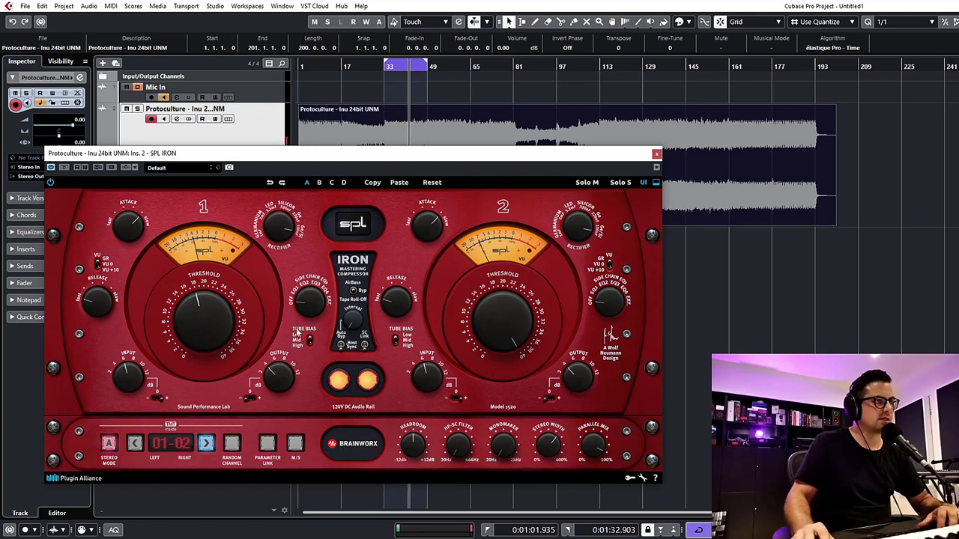
# Step: Relink both channels, nudge the Thresholds, and settle Headroom at -0.2 dB after trying +7.9 and -0.5
pyautogui.click(268, 444)
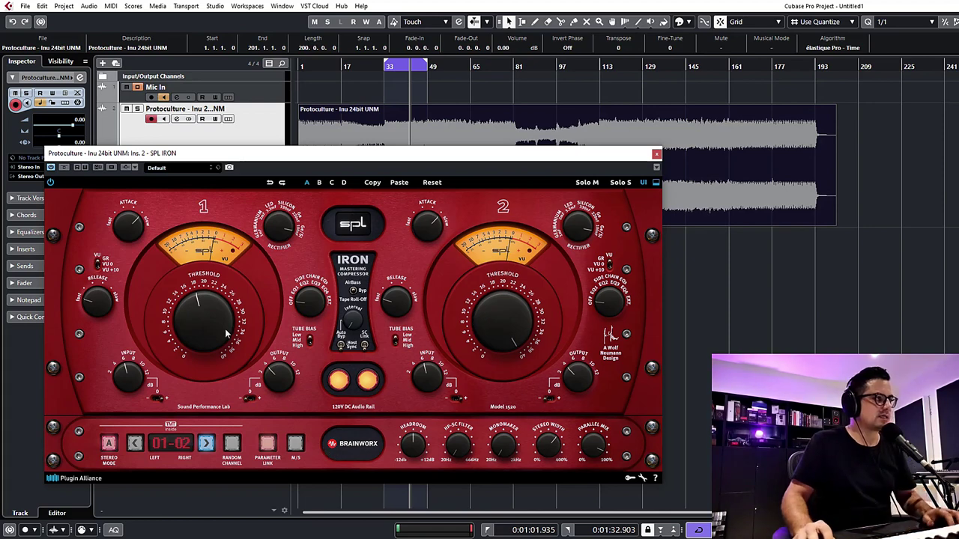
pyautogui.moveTo(225, 332); pyautogui.dragTo(220, 315)
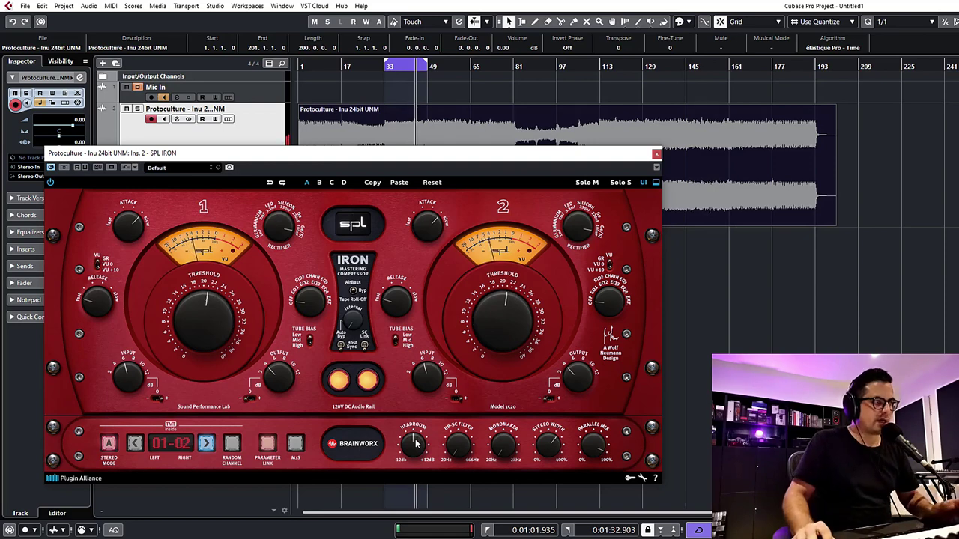
pyautogui.moveTo(415, 447); pyautogui.dragTo(424, 426)
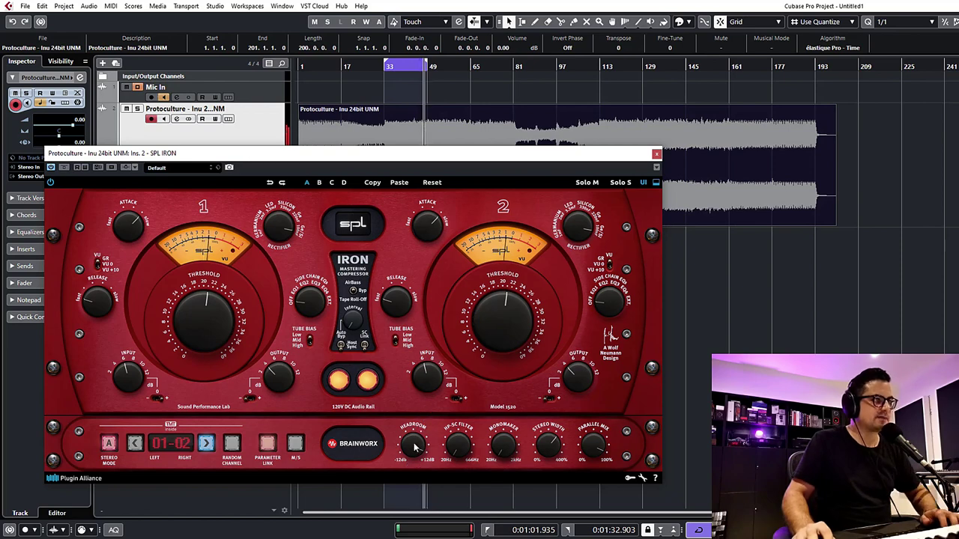
pyautogui.moveTo(414, 447); pyautogui.dragTo(408, 538)
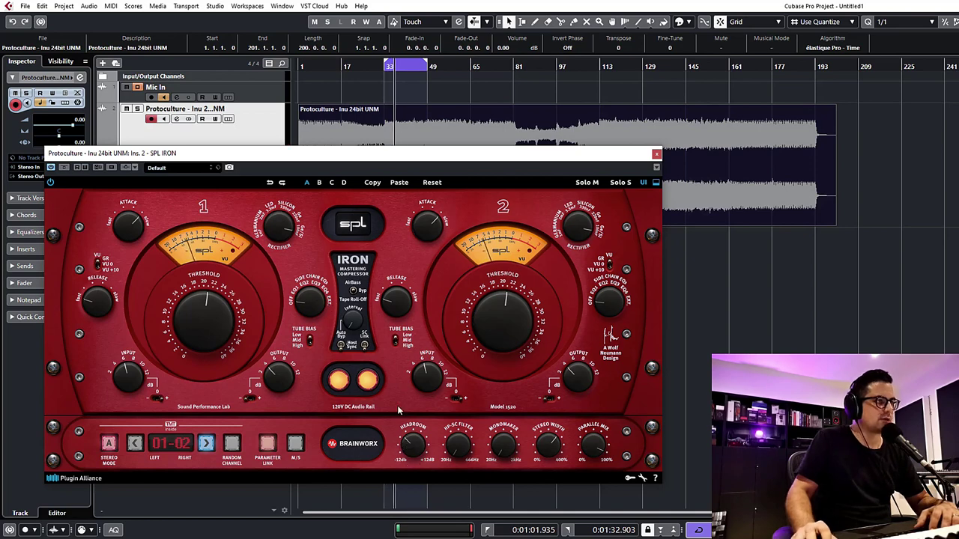
pyautogui.moveTo(422, 447)
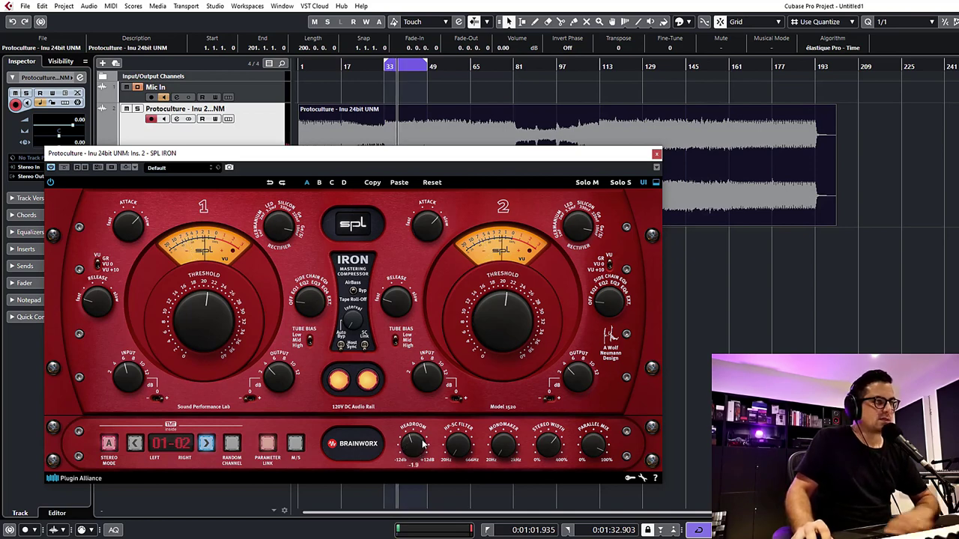
pyautogui.moveTo(422, 448); pyautogui.dragTo(424, 440)
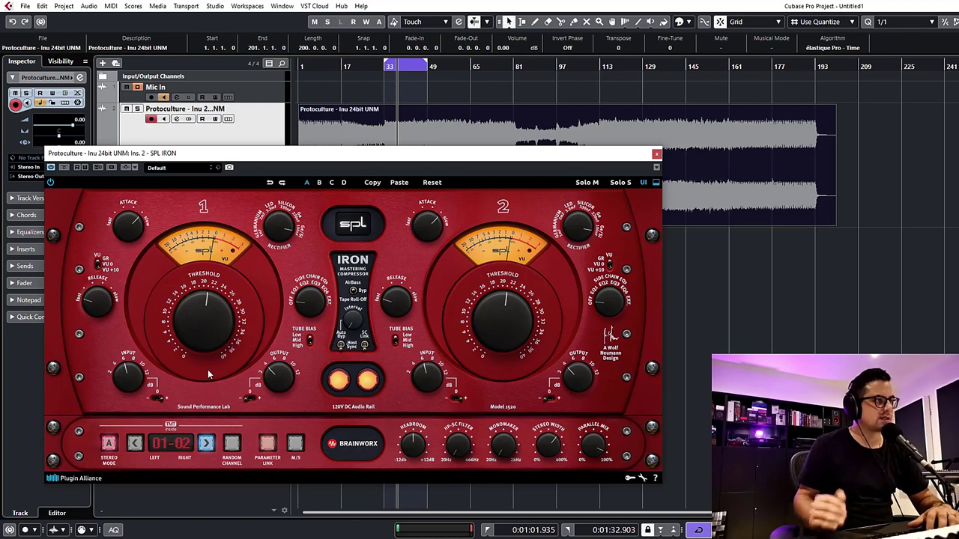
# Step: Push the linked Thresholds further clockwise to an extreme setting
pyautogui.moveTo(199, 346); pyautogui.dragTo(195, 335)
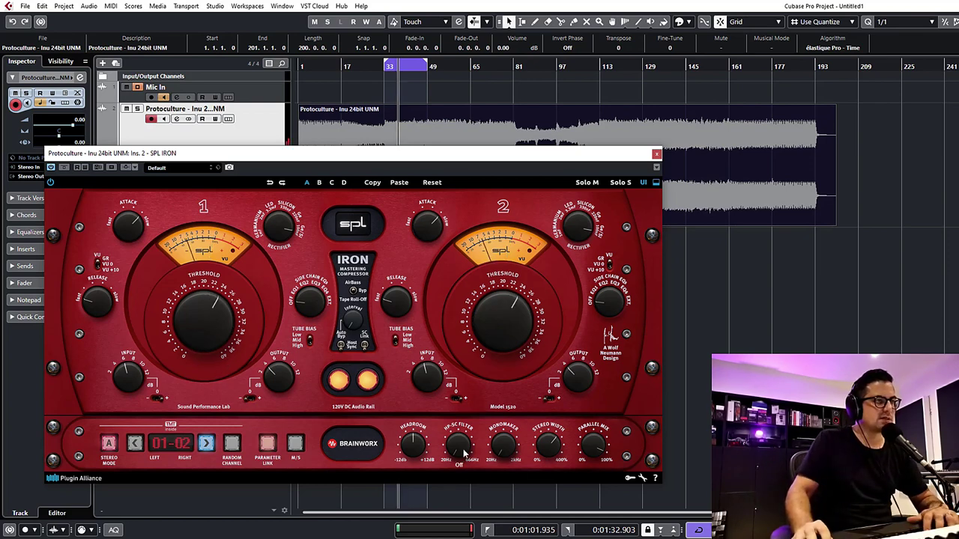
pyautogui.moveTo(463, 435)
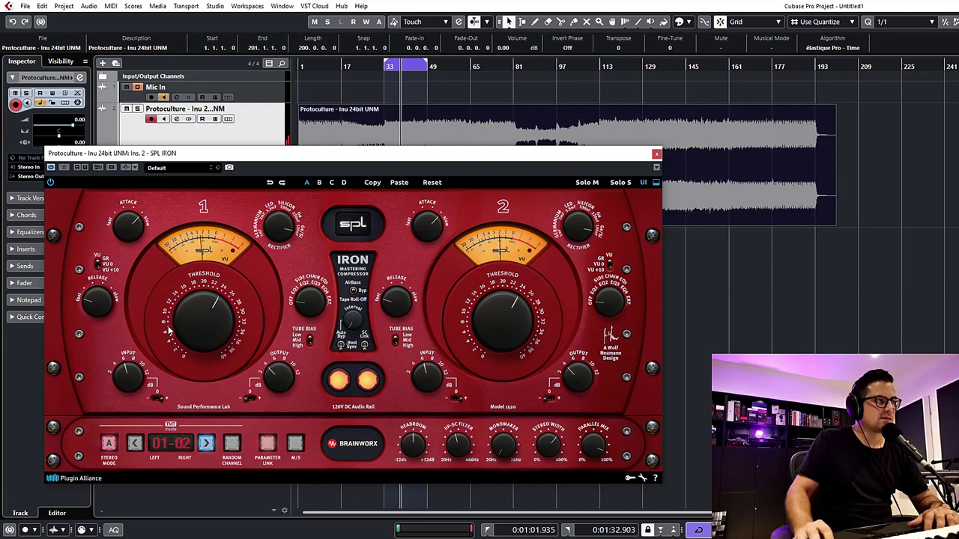
pyautogui.moveTo(194, 345); pyautogui.dragTo(193, 309)
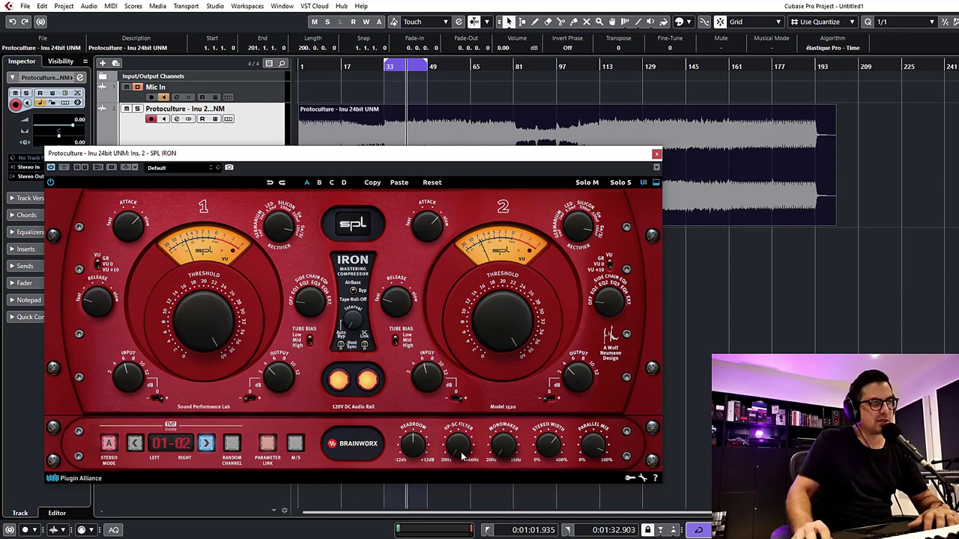
# Step: Engage the sidechain high-pass filter at 352 Hz and return the linked Thresholds to mid
pyautogui.moveTo(456, 445)
pyautogui.moveTo(457, 445); pyautogui.dragTo(465, 413)
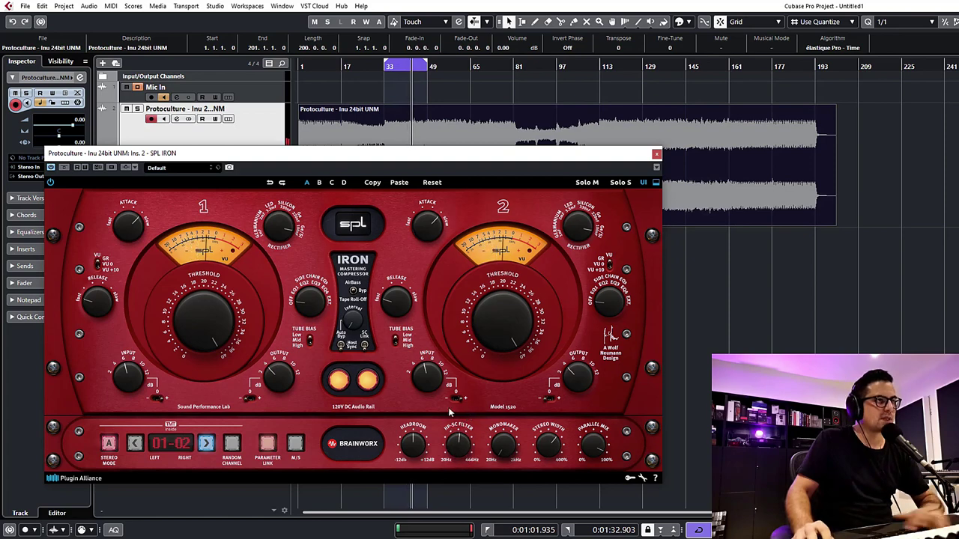
pyautogui.moveTo(220, 323); pyautogui.dragTo(206, 370)
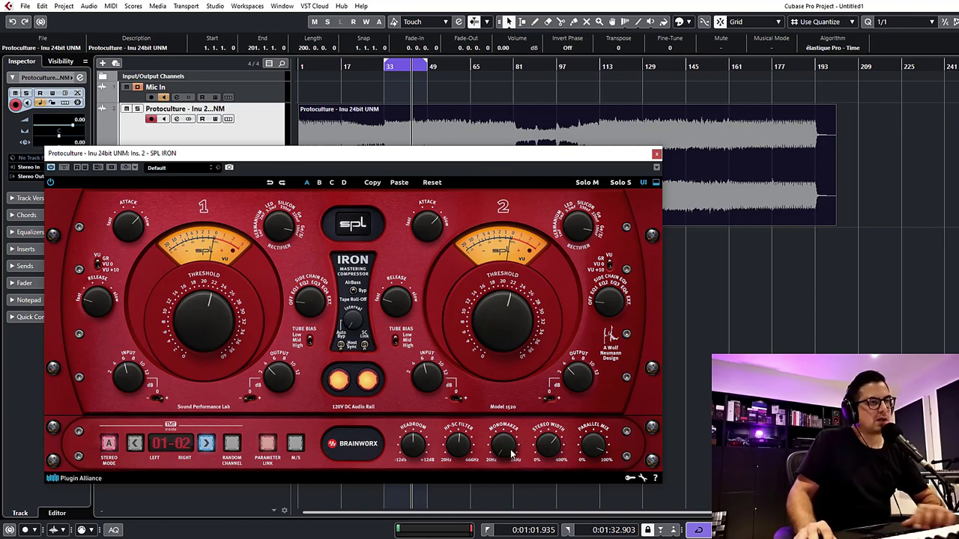
pyautogui.moveTo(507, 449)
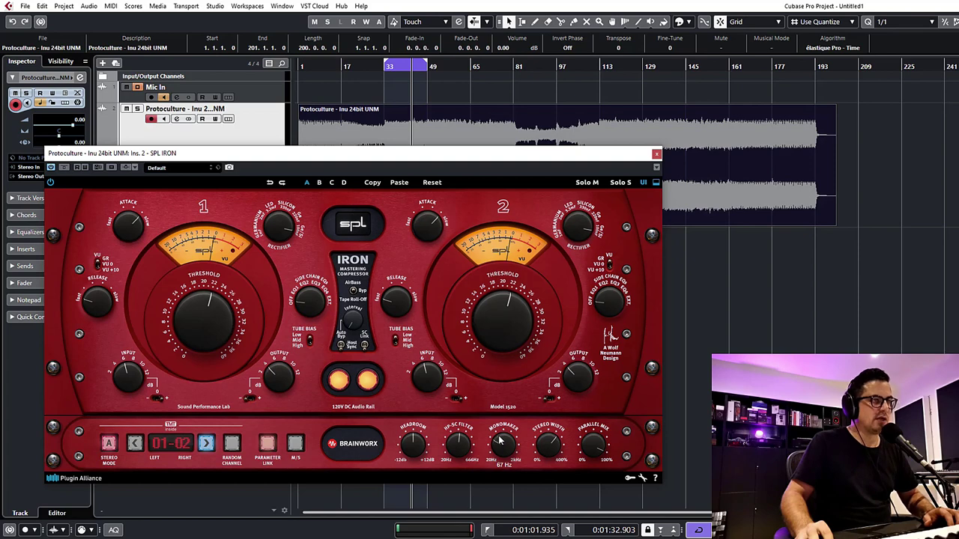
# Step: Raise the Monomaker to 77 Hz and widen Stereo Width through 128 % to about 314 %
pyautogui.scroll(2, 501, 440)
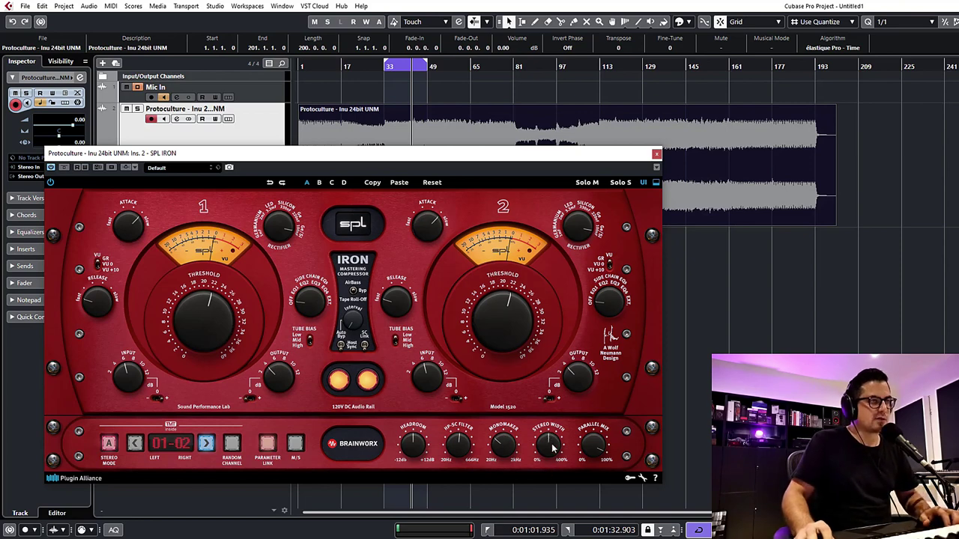
pyautogui.moveTo(552, 446); pyautogui.dragTo(553, 458)
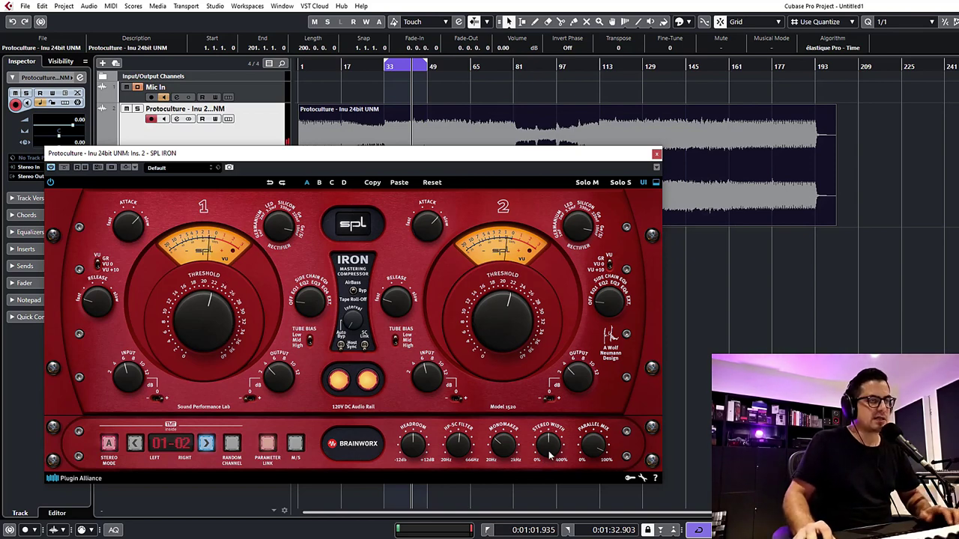
pyautogui.moveTo(552, 452)
pyautogui.mouseDown()
pyautogui.moveTo(562, 429)
pyautogui.moveTo(560, 458)
pyautogui.mouseUp()
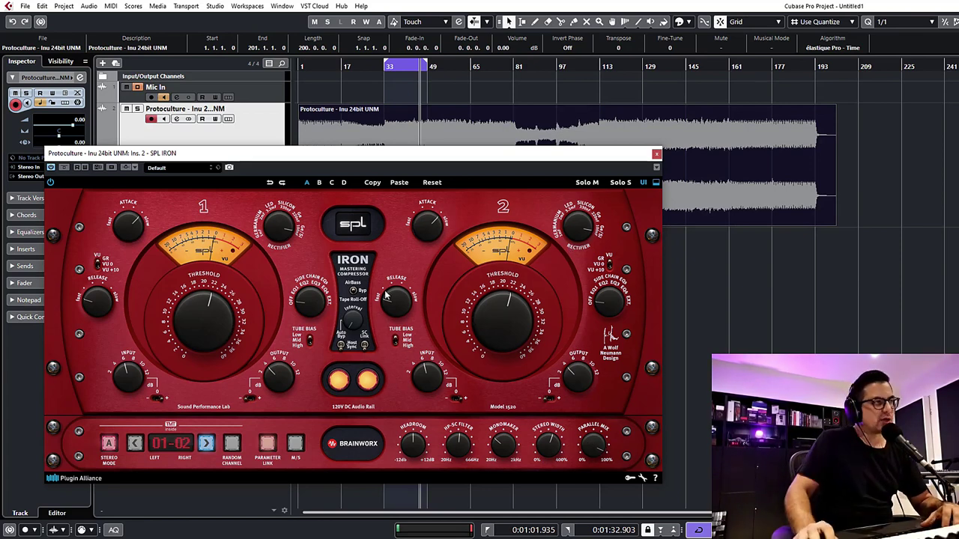
# Step: Turn the linked Thresholds further clockwise and set Parallel Mix to 7 %, then 5 %
pyautogui.moveTo(212, 330); pyautogui.dragTo(211, 320)
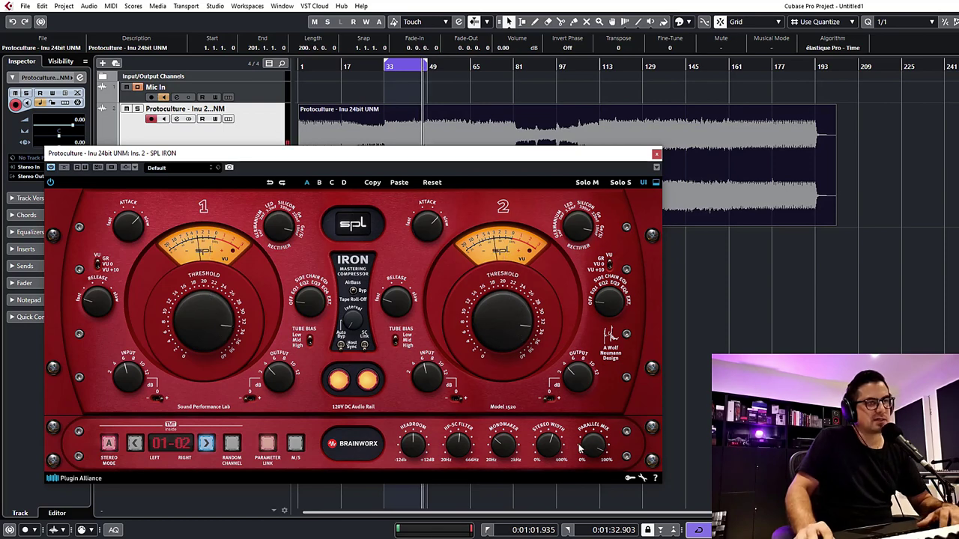
pyautogui.moveTo(579, 448); pyautogui.dragTo(592, 441)
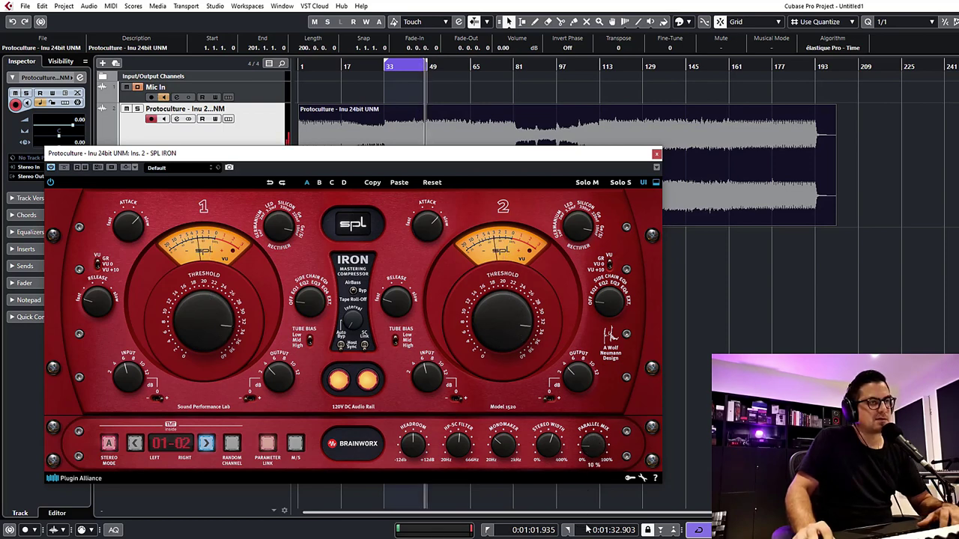
pyautogui.moveTo(593, 439); pyautogui.dragTo(606, 379)
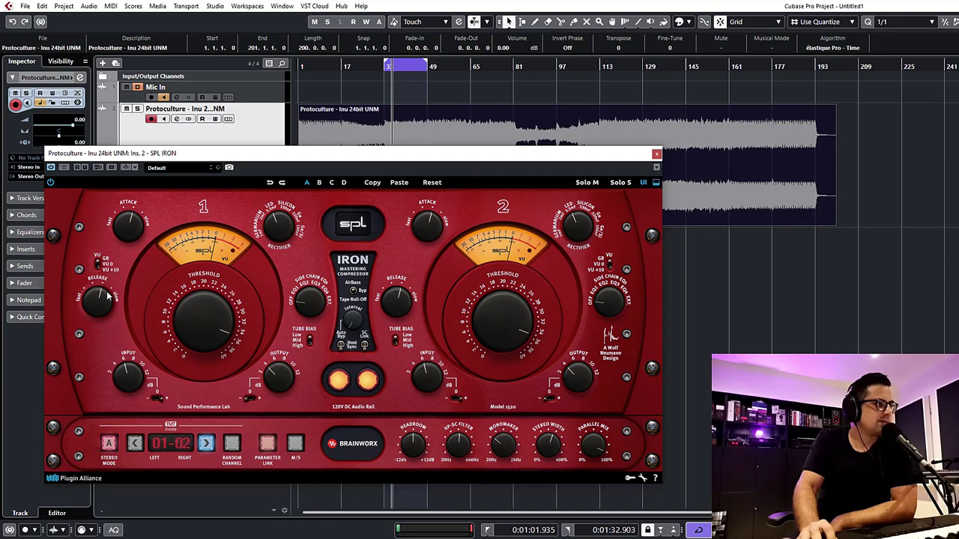
# Step: Turn the linked Thresholds well down, restart playback at bar 33, then raise them to a moderate setting
pyautogui.moveTo(206, 327); pyautogui.dragTo(207, 352)
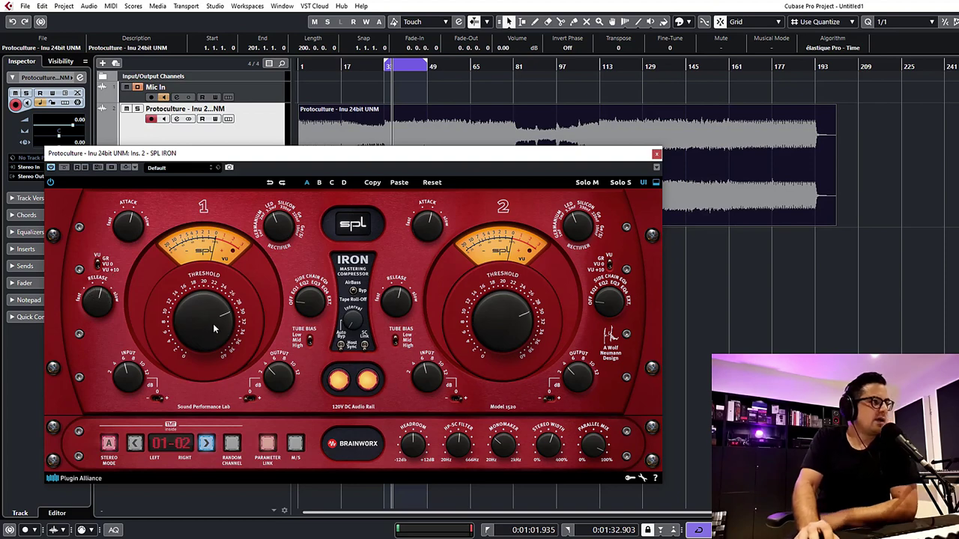
pyautogui.click(385, 68)
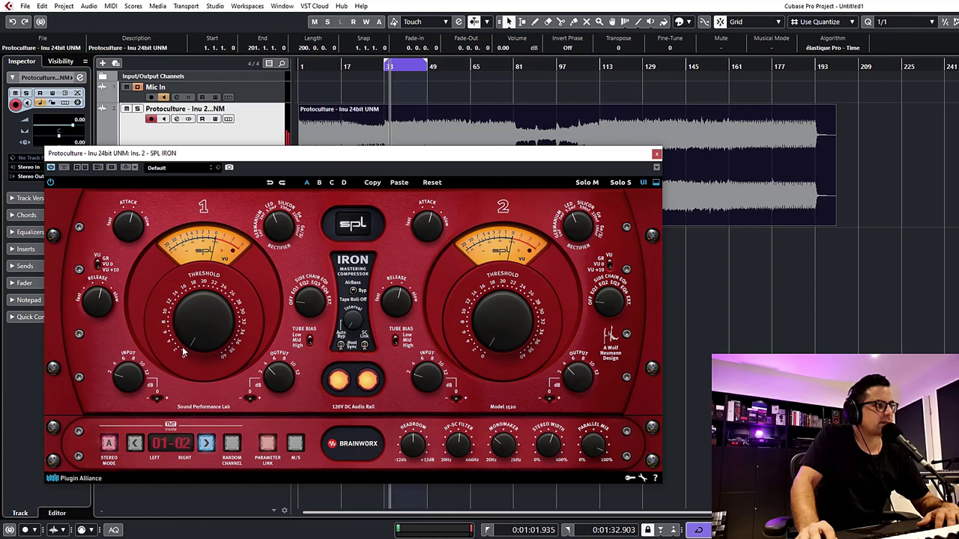
pyautogui.moveTo(187, 317); pyautogui.dragTo(196, 285)
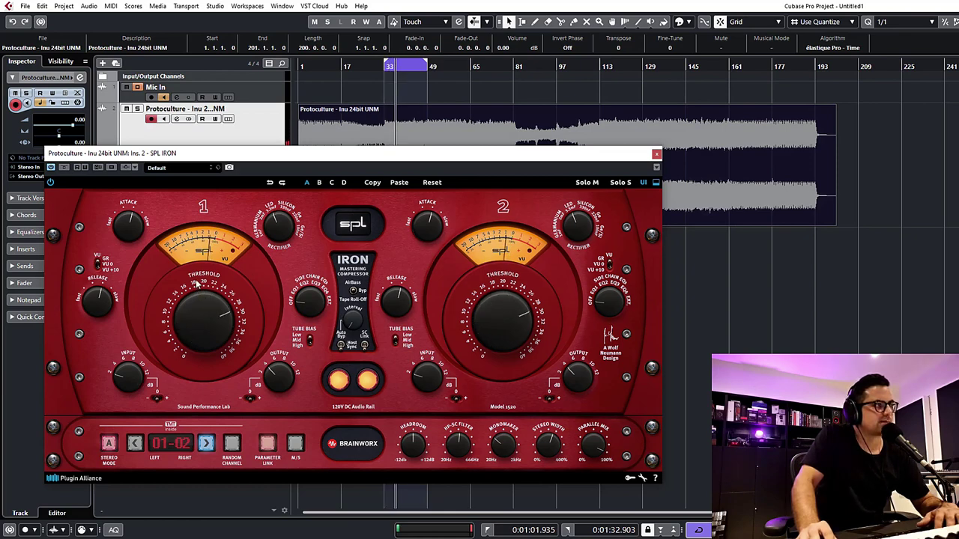